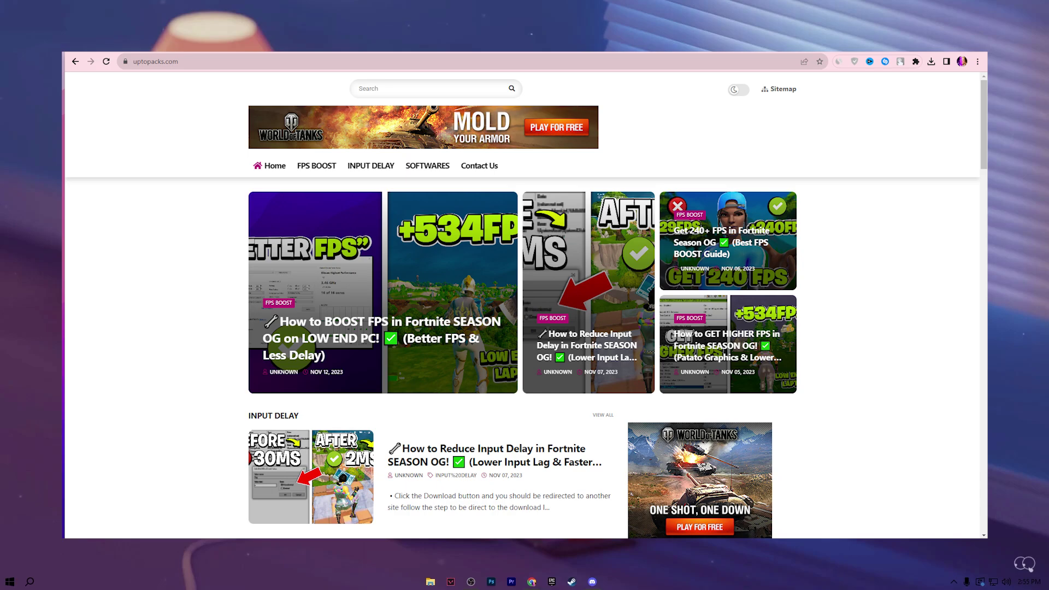
# Check the #pack-links posts in Discord, then open the PC Tweaks folder from the desktop
pyautogui.click(592, 582)
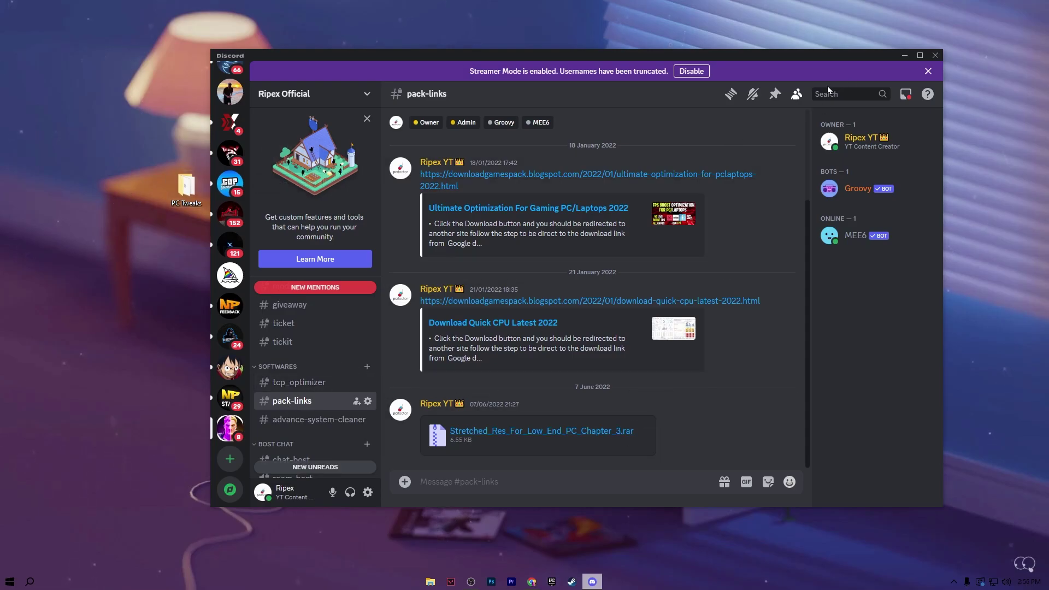
pyautogui.click(905, 55)
pyautogui.doubleClick(186, 187)
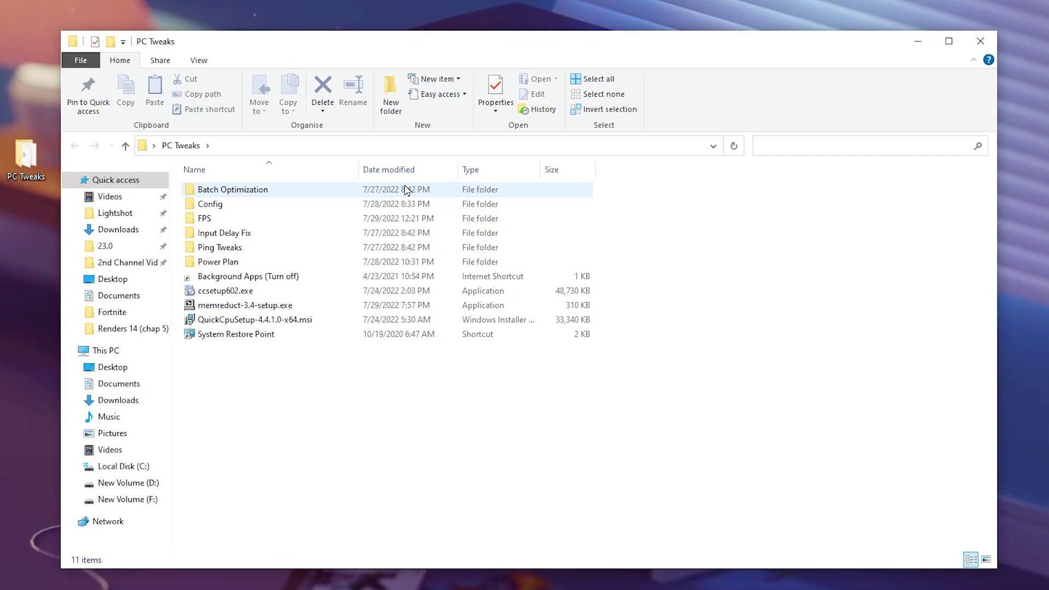
# Run the four Batch Optimization .cmd scripts as administrator and close their console windows
pyautogui.doubleClick(232, 191)
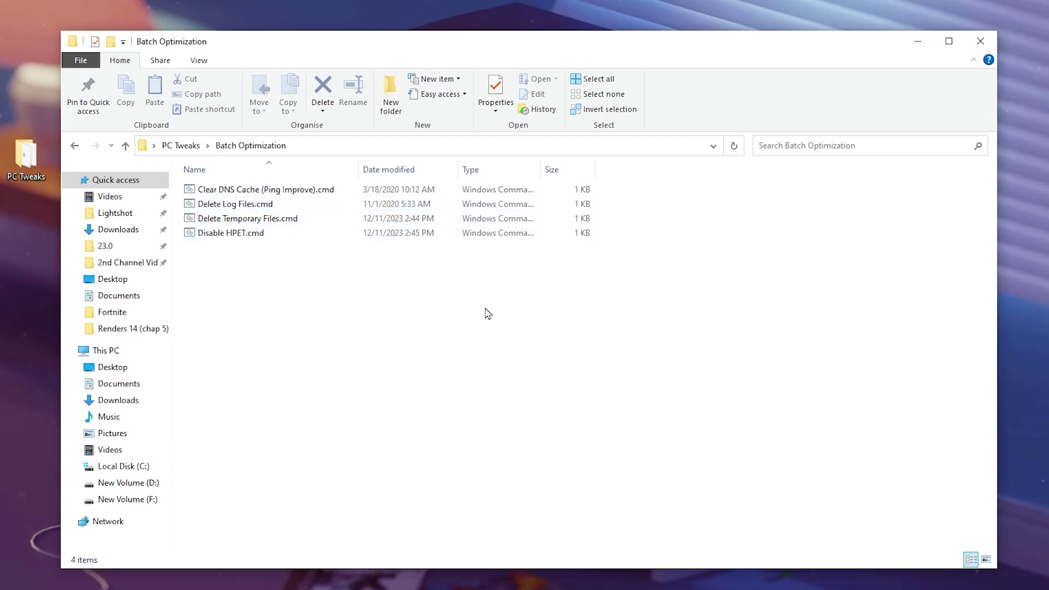
pyautogui.moveTo(264, 267); pyautogui.dragTo(249, 187)
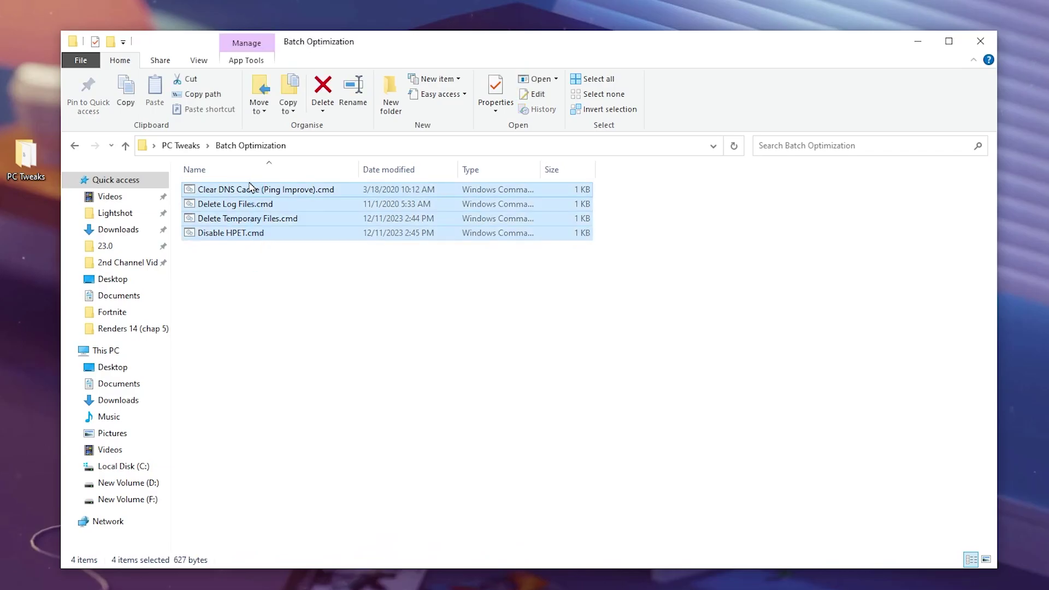
pyautogui.rightClick(226, 189)
pyautogui.click(281, 244)
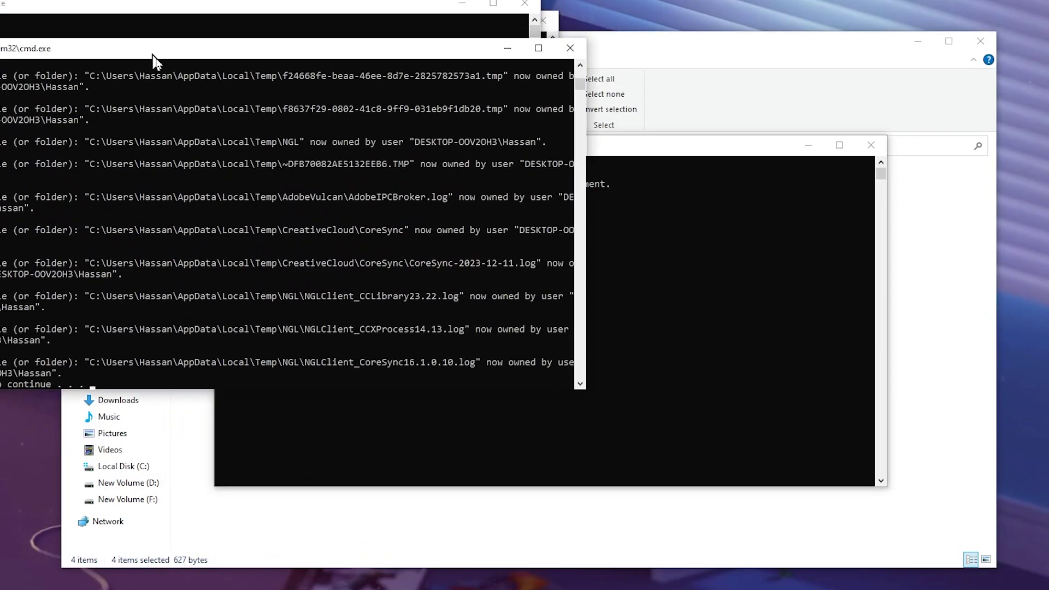
pyautogui.press('Return')
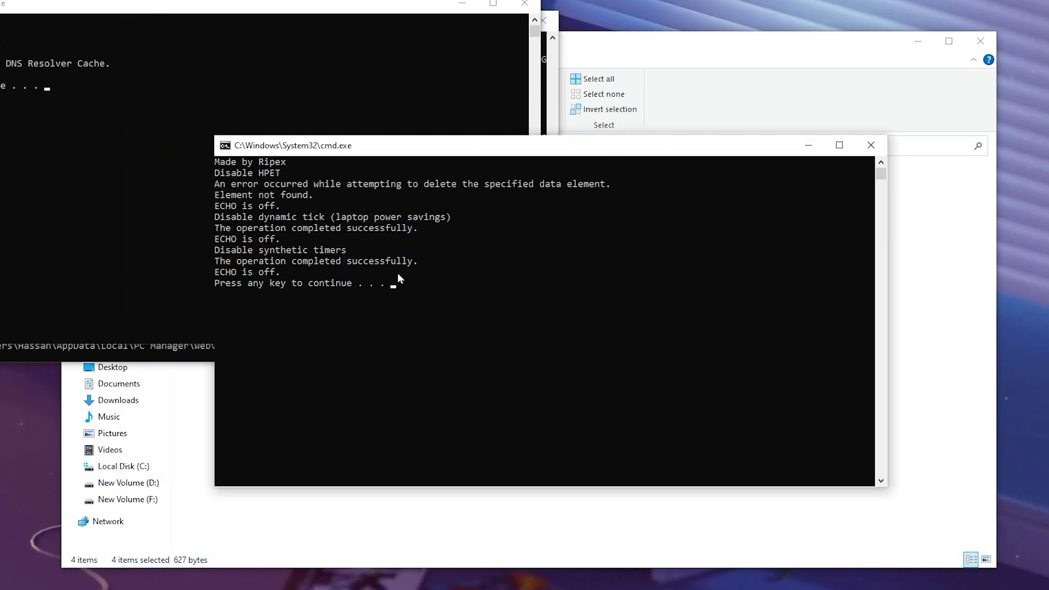
pyautogui.press('Return')
pyautogui.press('Return')
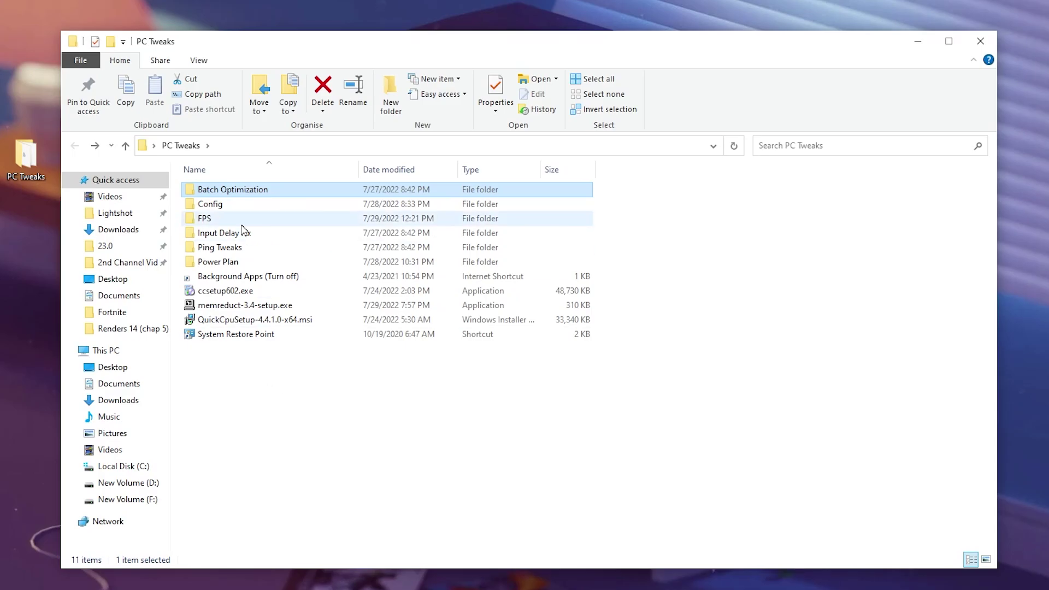
# Review GameUserSettings.ini from the Config folder in Notepad, then copy the file
pyautogui.doubleClick(253, 211)
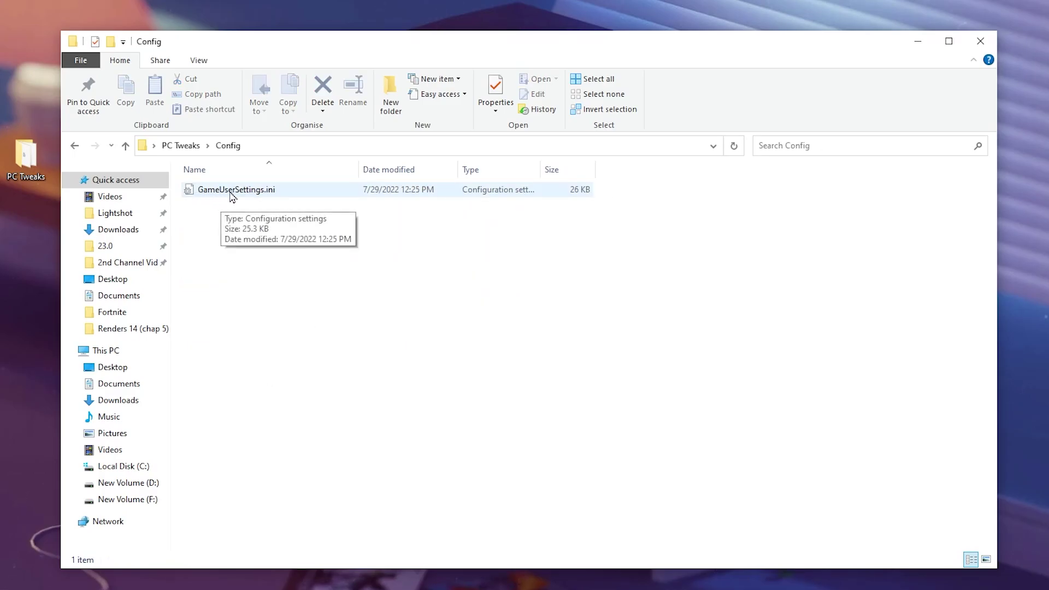
pyautogui.rightClick(263, 193)
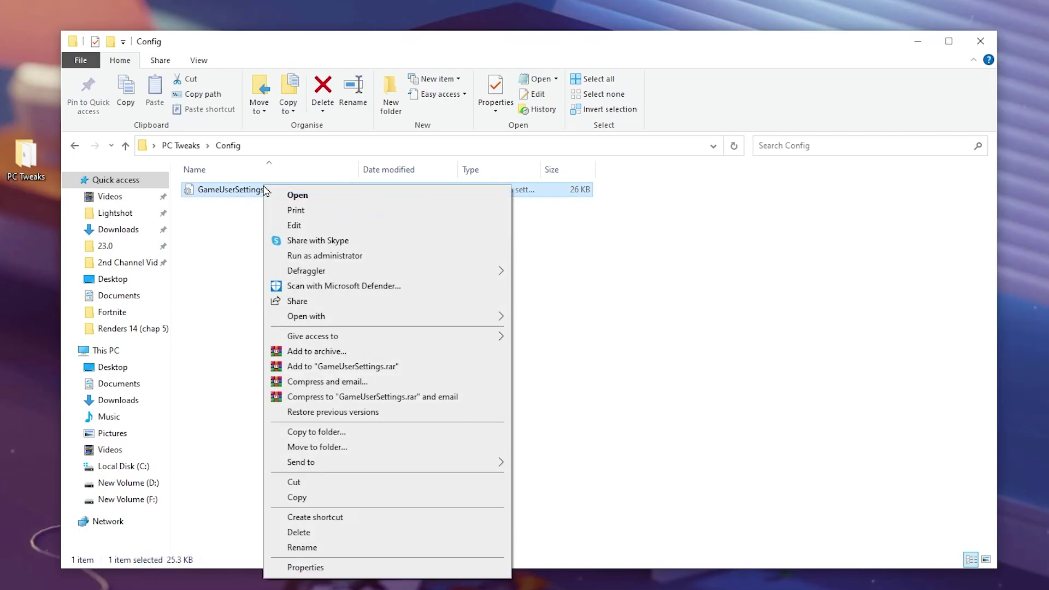
pyautogui.click(281, 225)
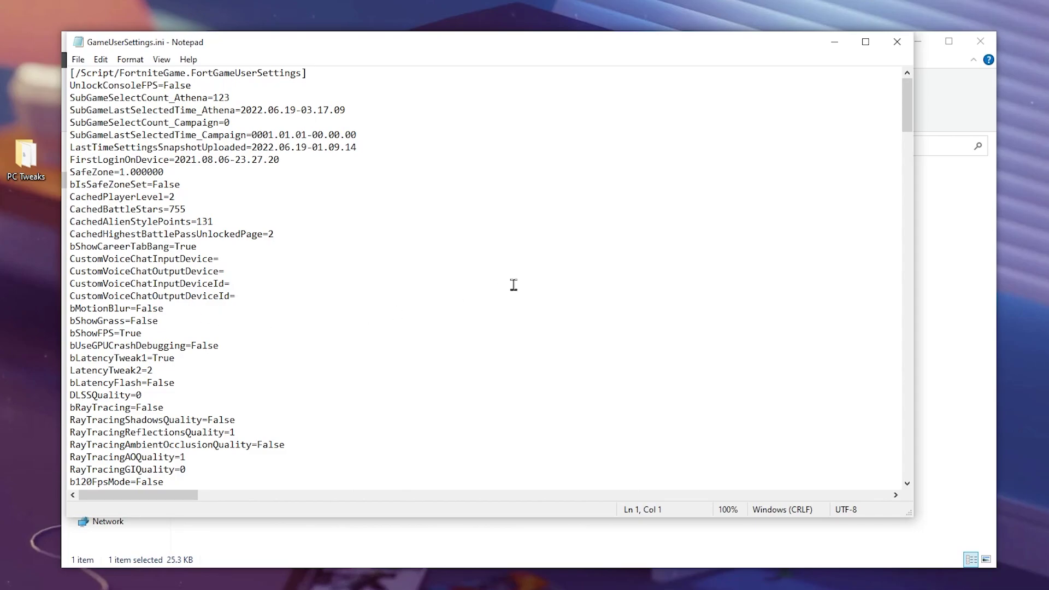
pyautogui.scroll(-11, 513, 284)
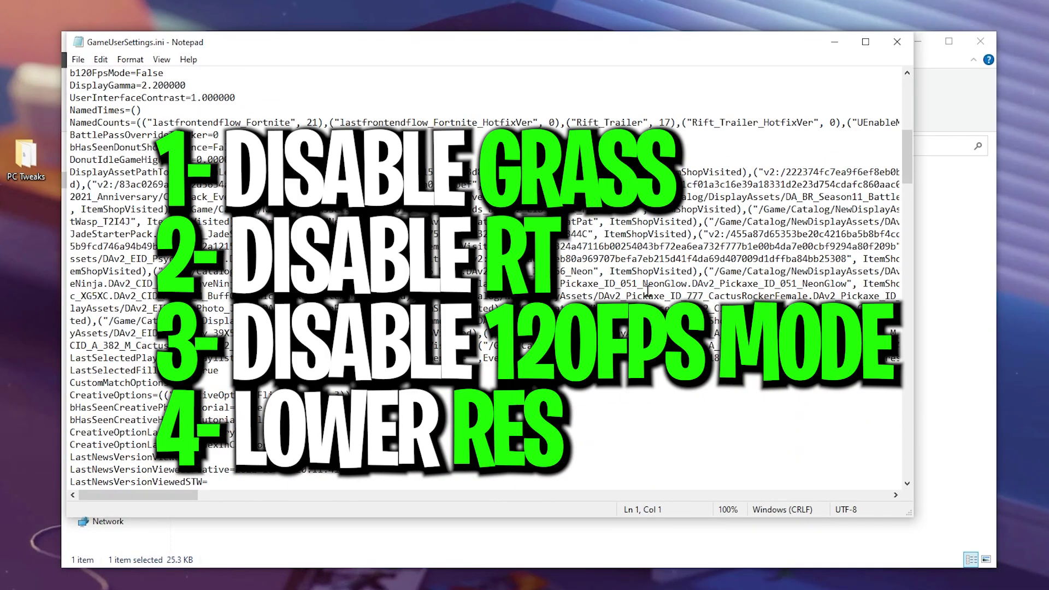
pyautogui.scroll(-20, 624, 296)
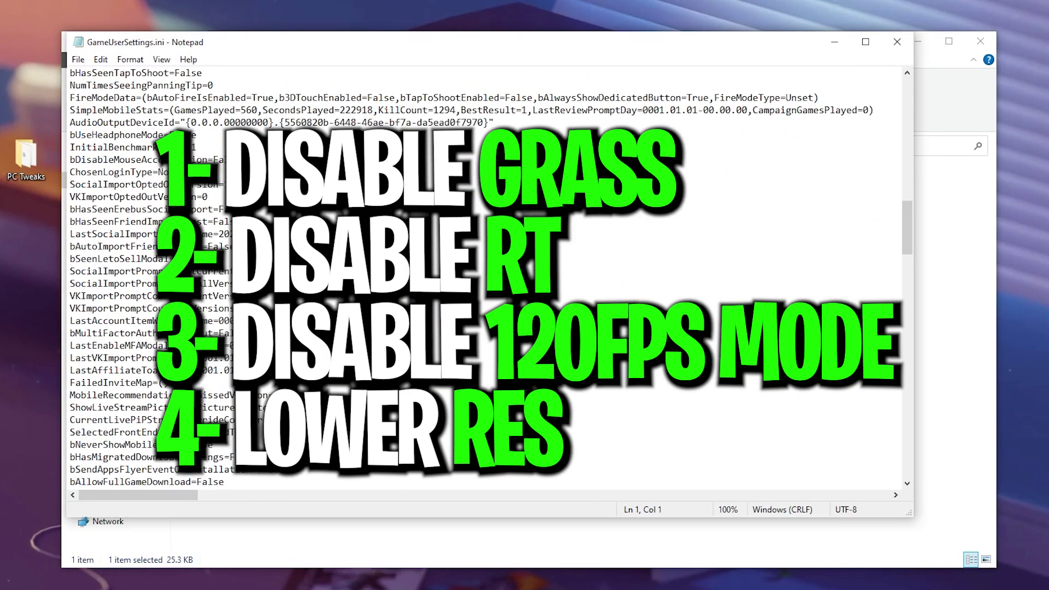
pyautogui.scroll(-8, 484, 278)
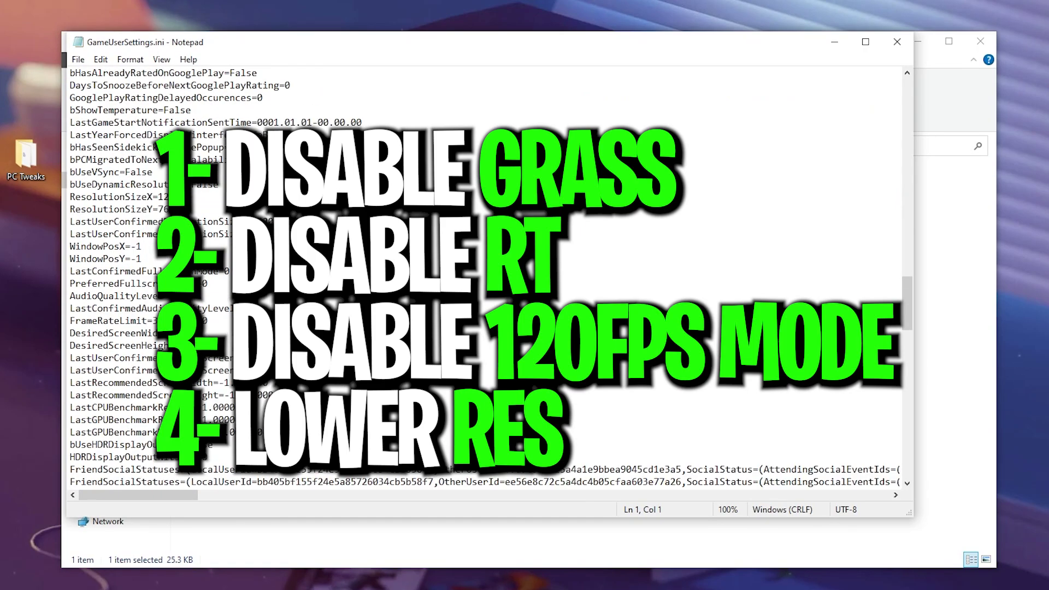
pyautogui.click(898, 42)
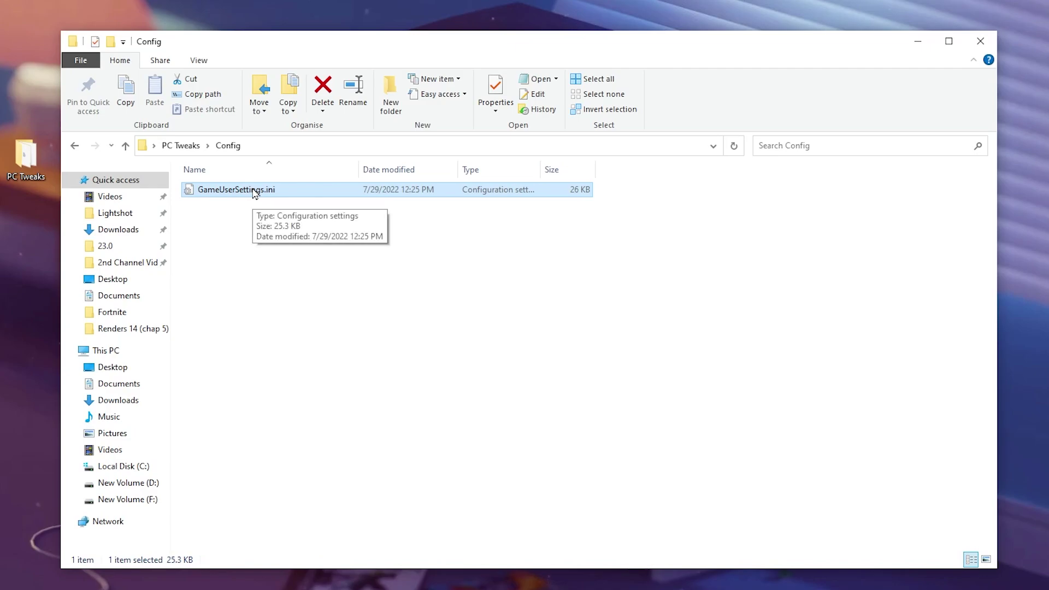
pyautogui.hotkey('ctrl', 'c')
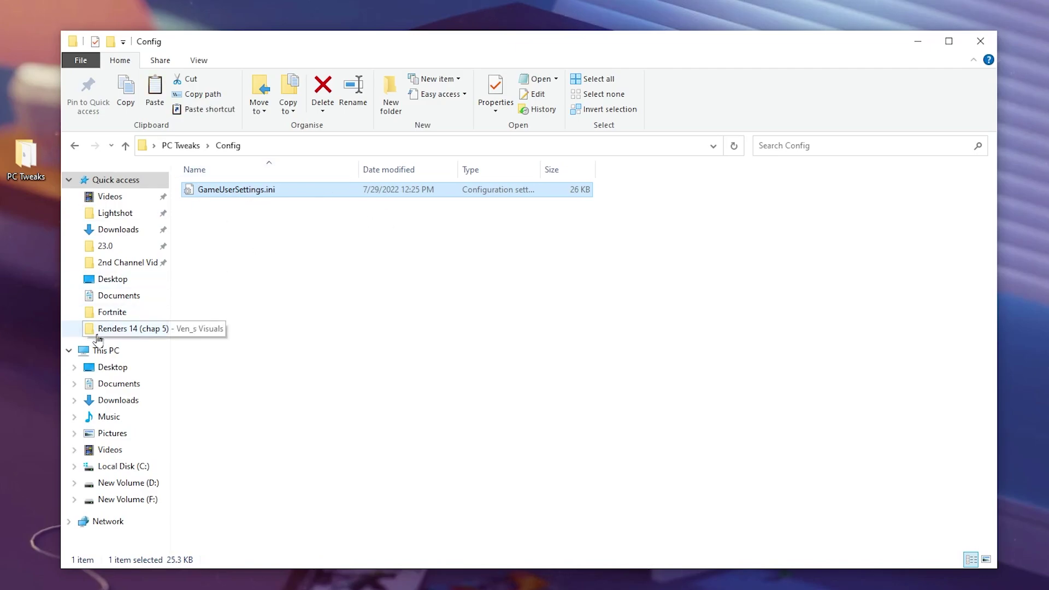
# Open the FortniteGame folder under %localappdata% via the Run box
pyautogui.click(405, 388)
pyautogui.press('super+r')
pyautogui.write('%')
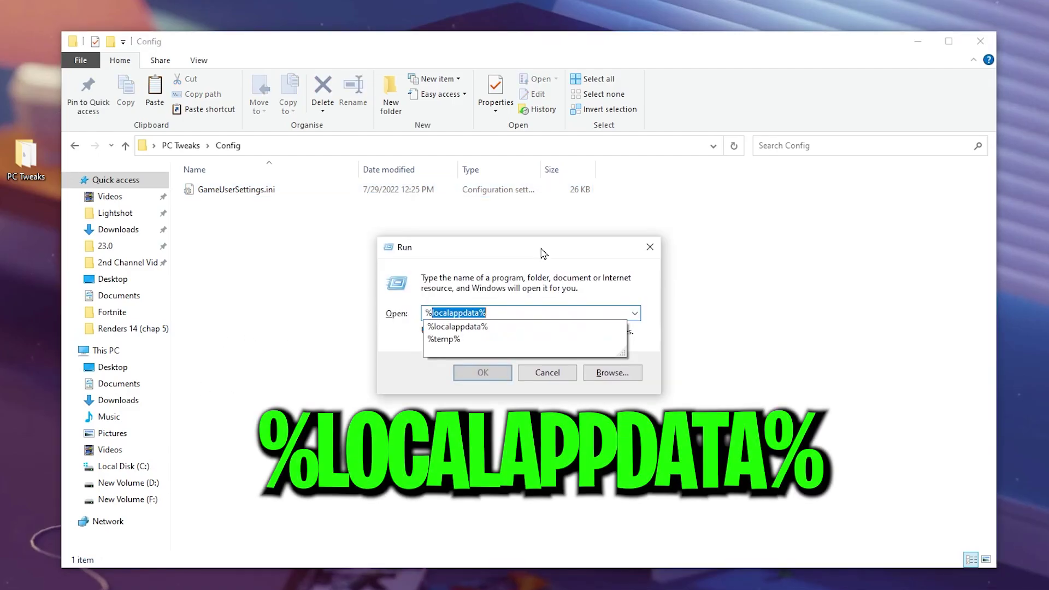
pyautogui.click(453, 326)
pyautogui.click(483, 373)
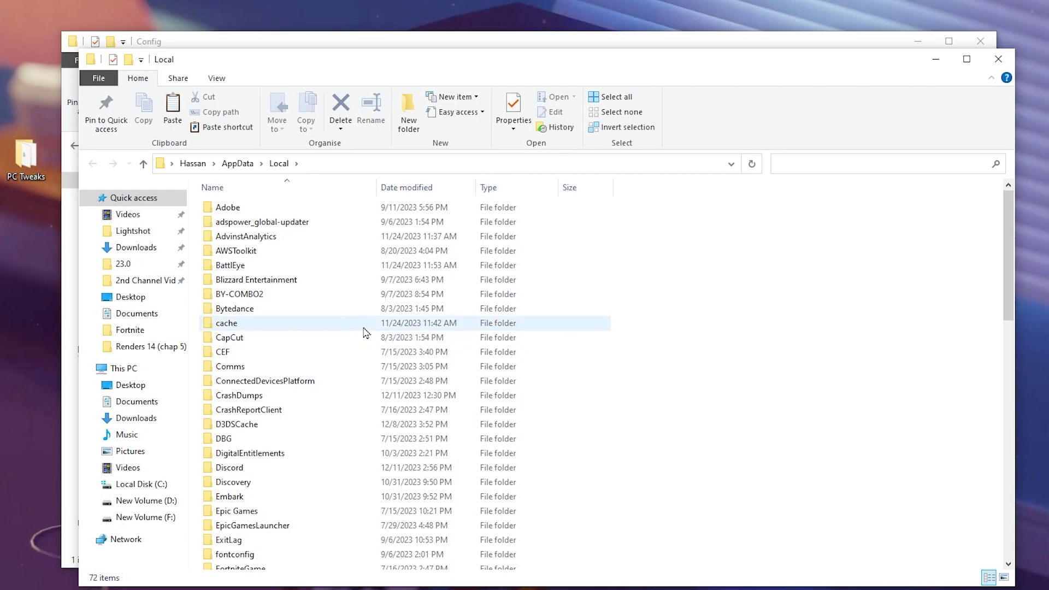
pyautogui.press('f')
pyautogui.scroll(-2, 349, 360)
pyautogui.click(252, 491)
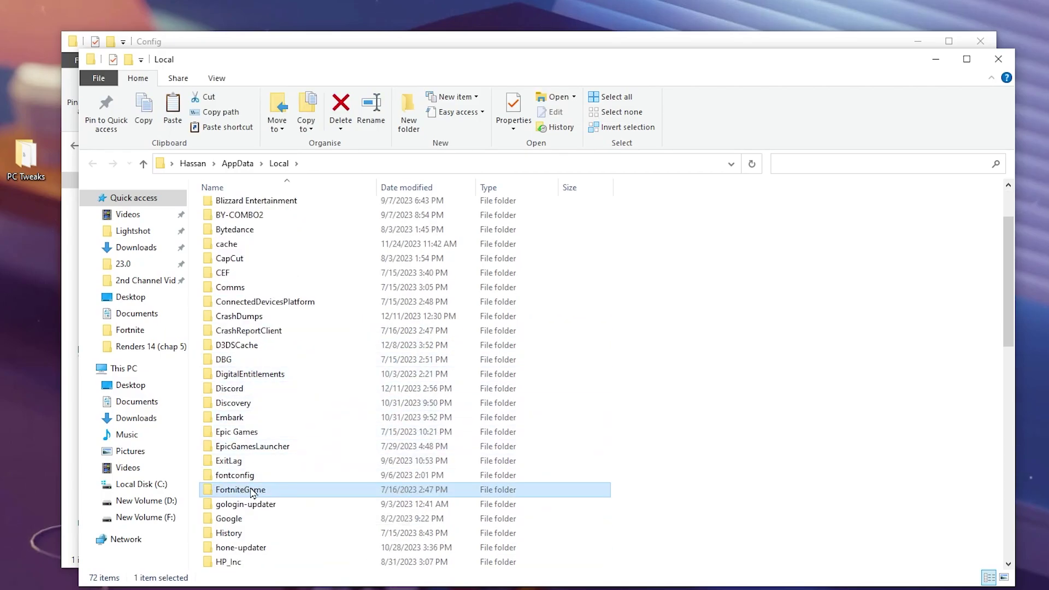
pyautogui.doubleClick(250, 491)
# Paste GameUserSettings.ini into Saved\Config\WindowsClient, replacing the existing file
pyautogui.doubleClick(235, 209)
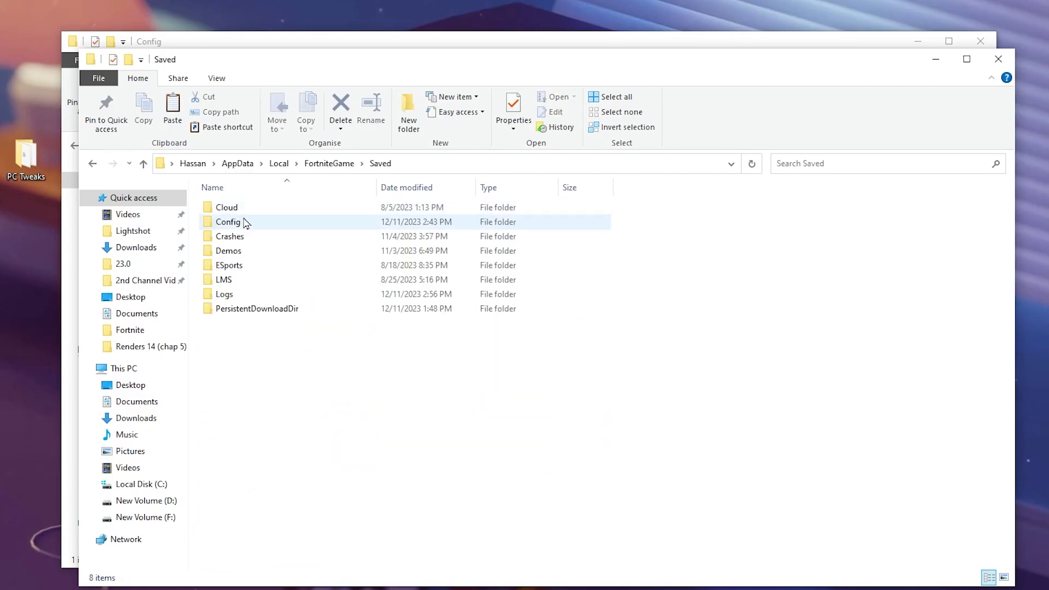
pyautogui.doubleClick(249, 222)
pyautogui.doubleClick(248, 223)
pyautogui.rightClick(657, 497)
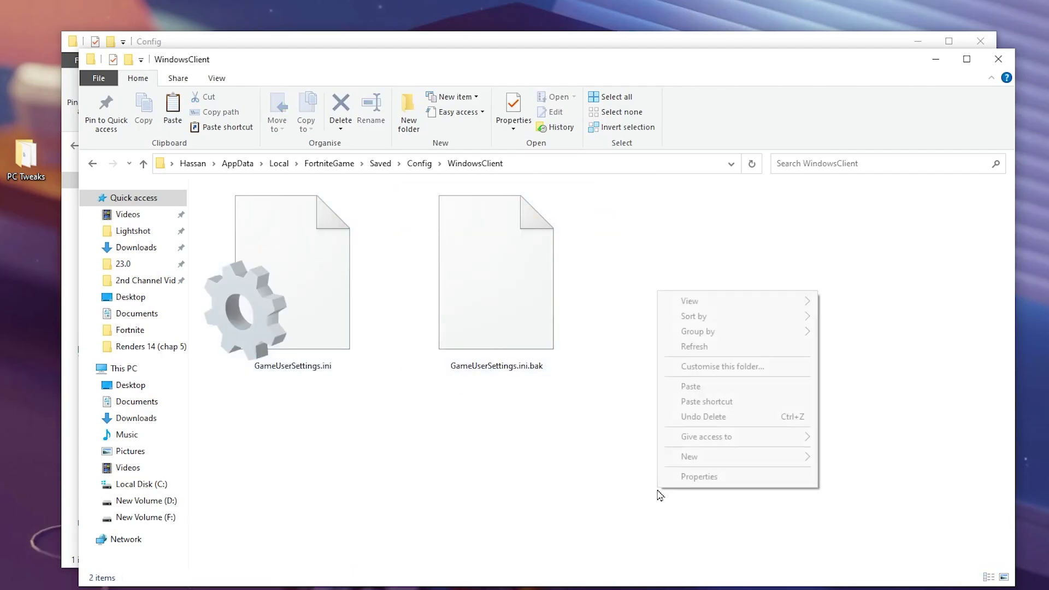
pyautogui.click(694, 386)
pyautogui.click(77, 195)
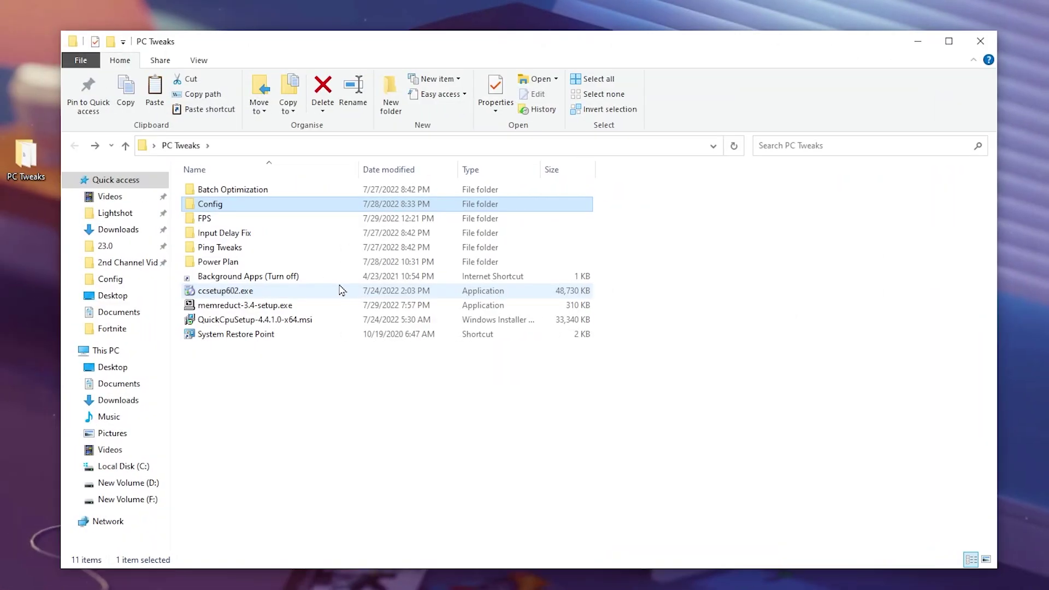
# Merge Disable Game DVR1.reg and Disable Game DVR2.reg from the FPS folder into the registry
pyautogui.doubleClick(395, 218)
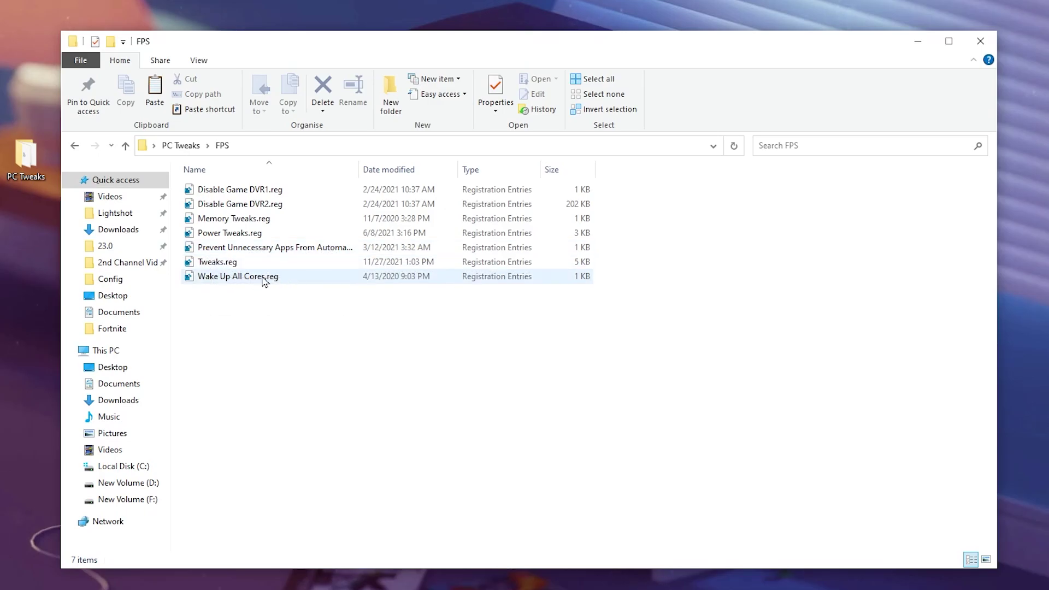
pyautogui.click(229, 191)
pyautogui.doubleClick(230, 192)
pyautogui.click(546, 309)
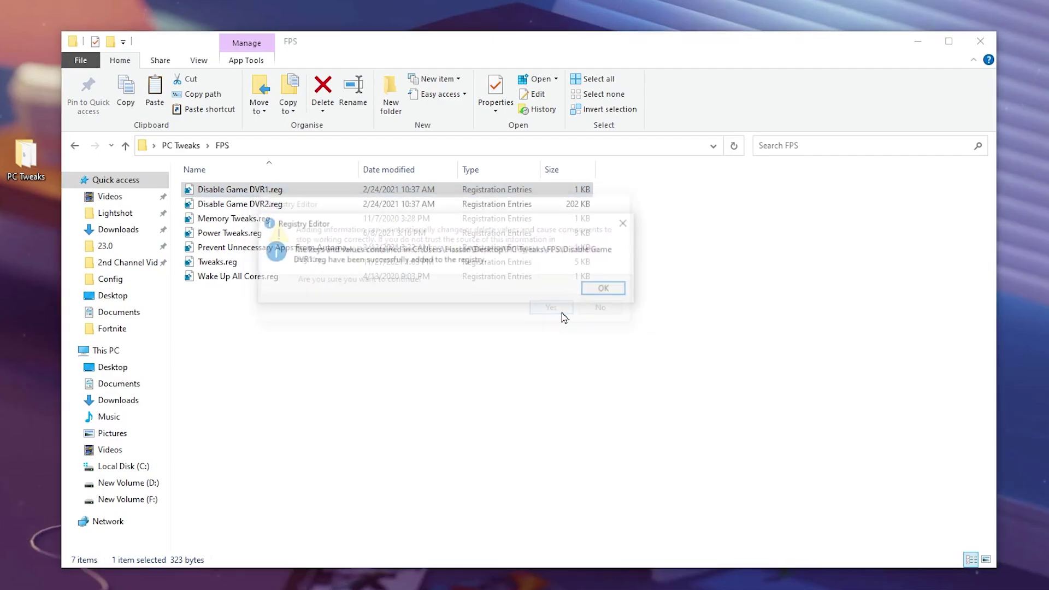
pyautogui.click(610, 291)
pyautogui.doubleClick(224, 204)
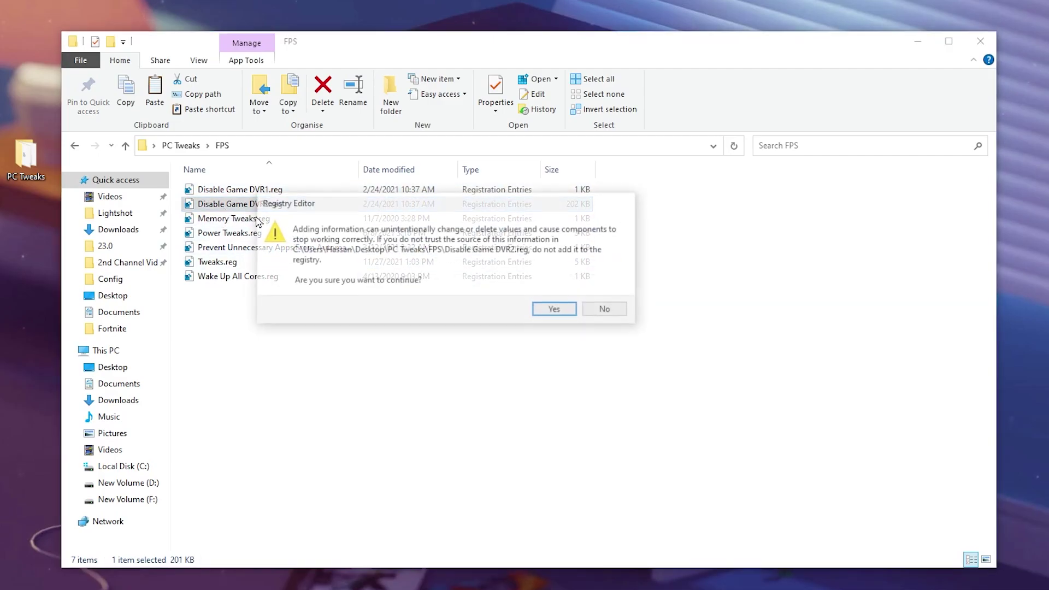
pyautogui.click(555, 307)
pyautogui.click(608, 290)
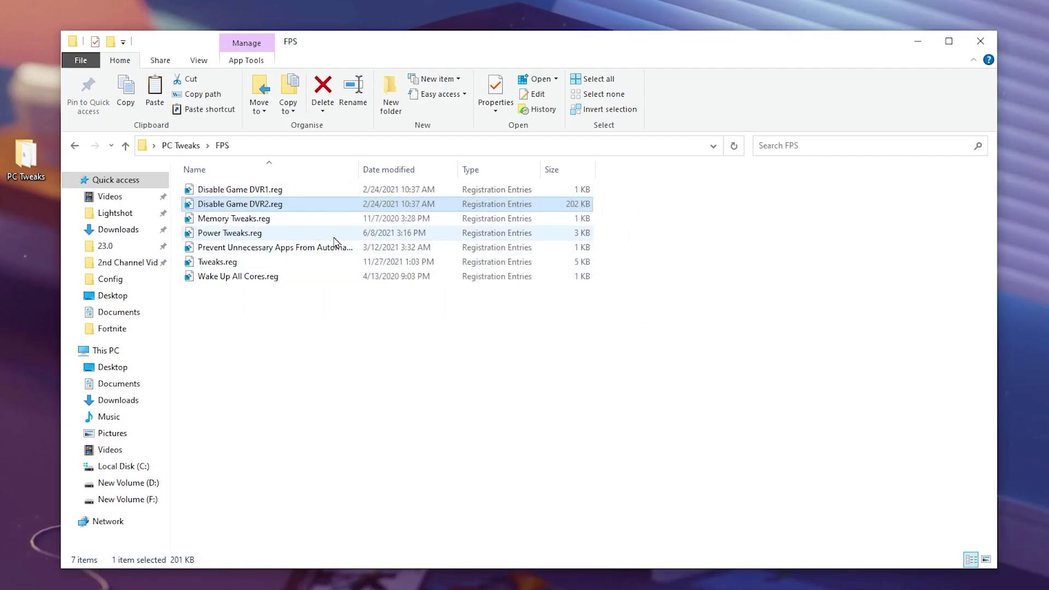
# Merge Memory Tweaks.reg, Power Tweaks.reg and the prevent-unnecessary-apps registry file
pyautogui.doubleClick(232, 218)
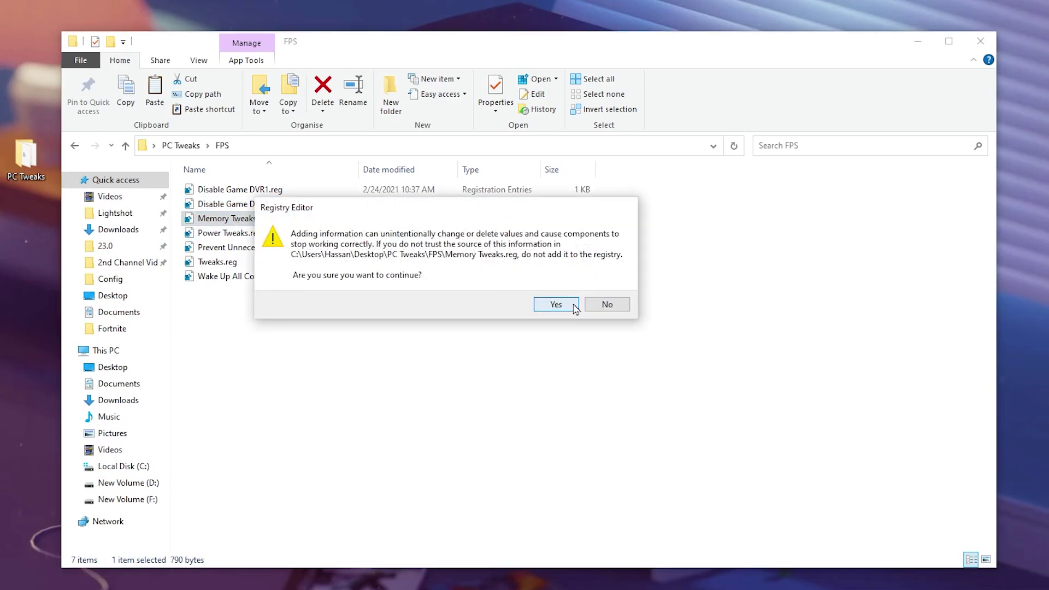
pyautogui.click(552, 304)
pyautogui.click(607, 290)
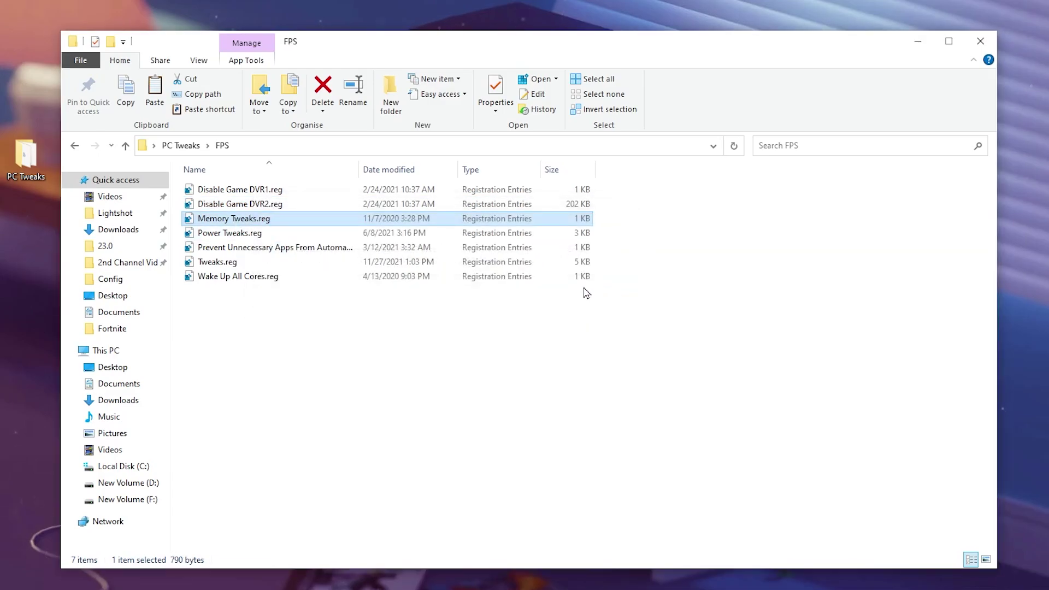
pyautogui.doubleClick(229, 233)
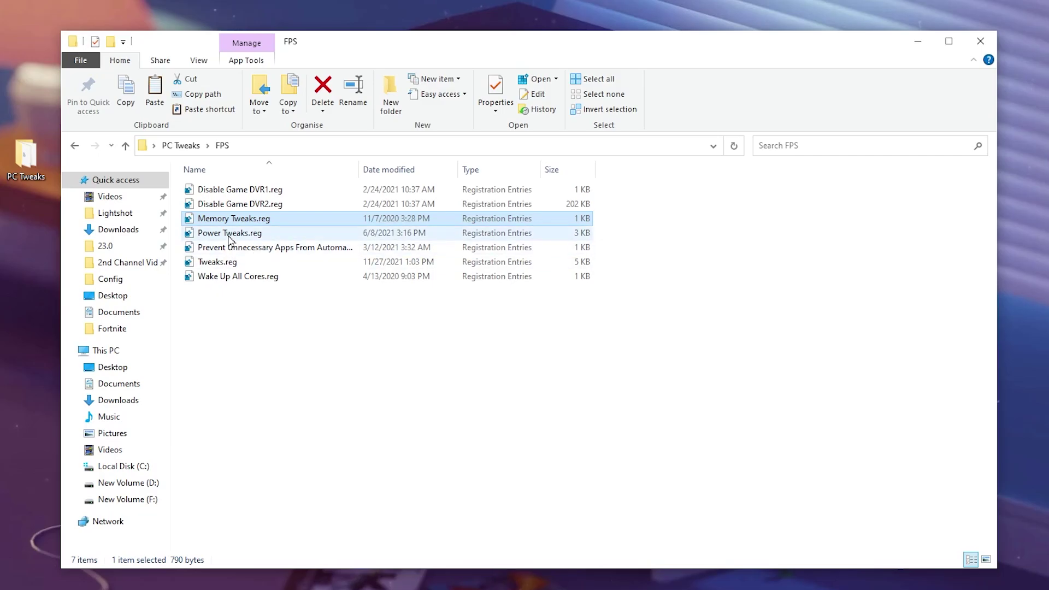
pyautogui.click(550, 304)
pyautogui.click(607, 289)
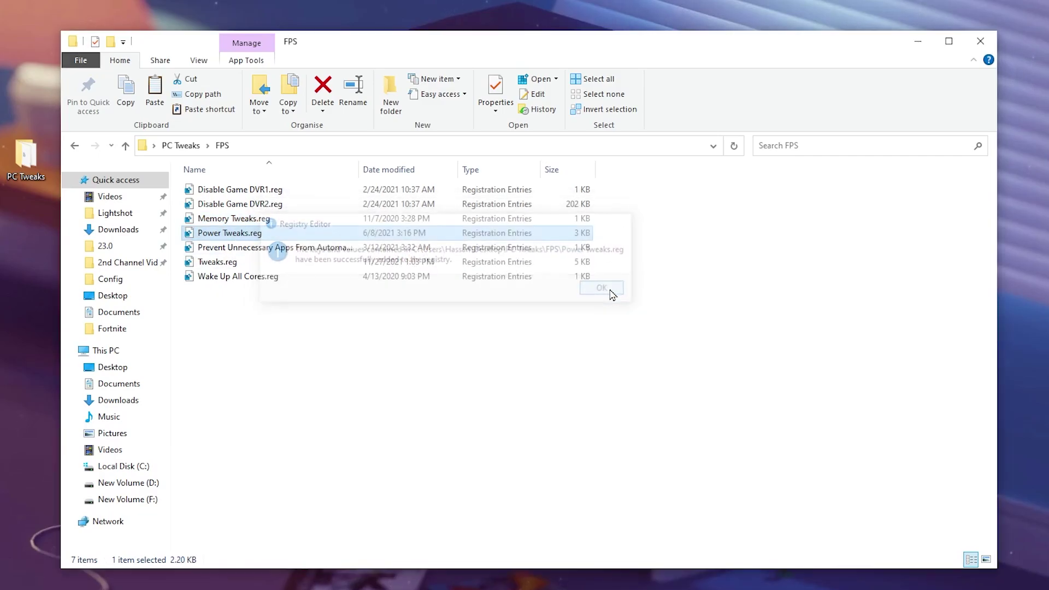
pyautogui.doubleClick(494, 247)
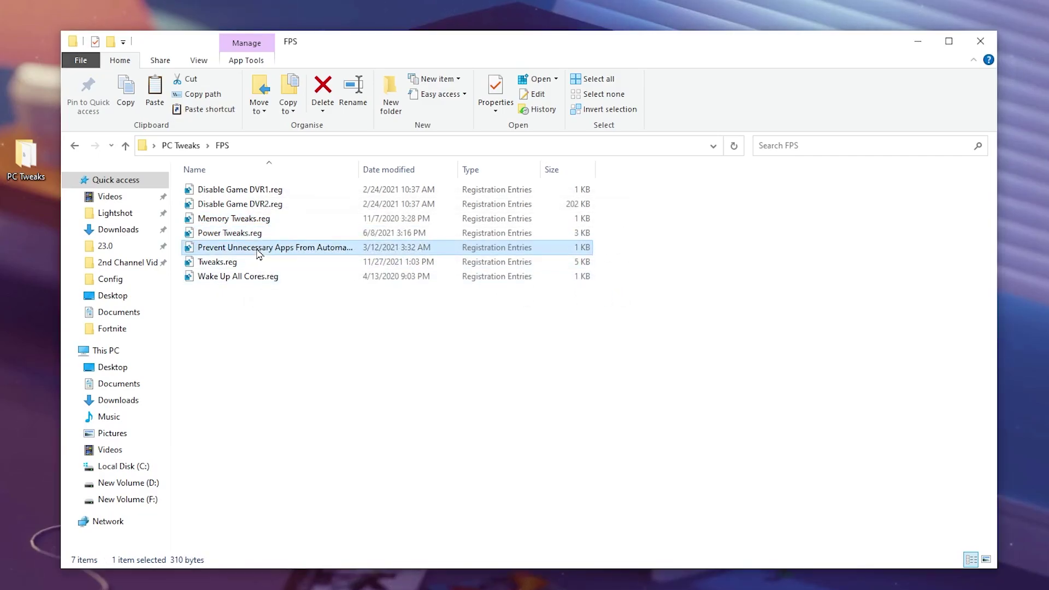
pyautogui.click(556, 309)
pyautogui.click(607, 295)
# Merge Tweaks.reg and Wake Up All Cores.reg, then go back to PC Tweaks
pyautogui.doubleClick(320, 267)
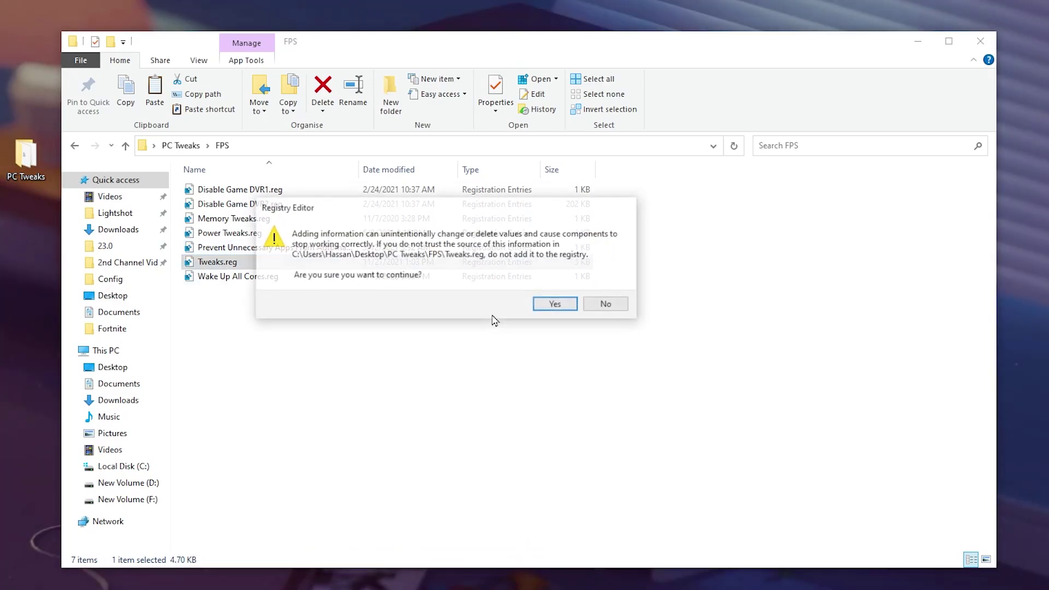
pyautogui.click(555, 302)
pyautogui.click(604, 289)
pyautogui.doubleClick(280, 276)
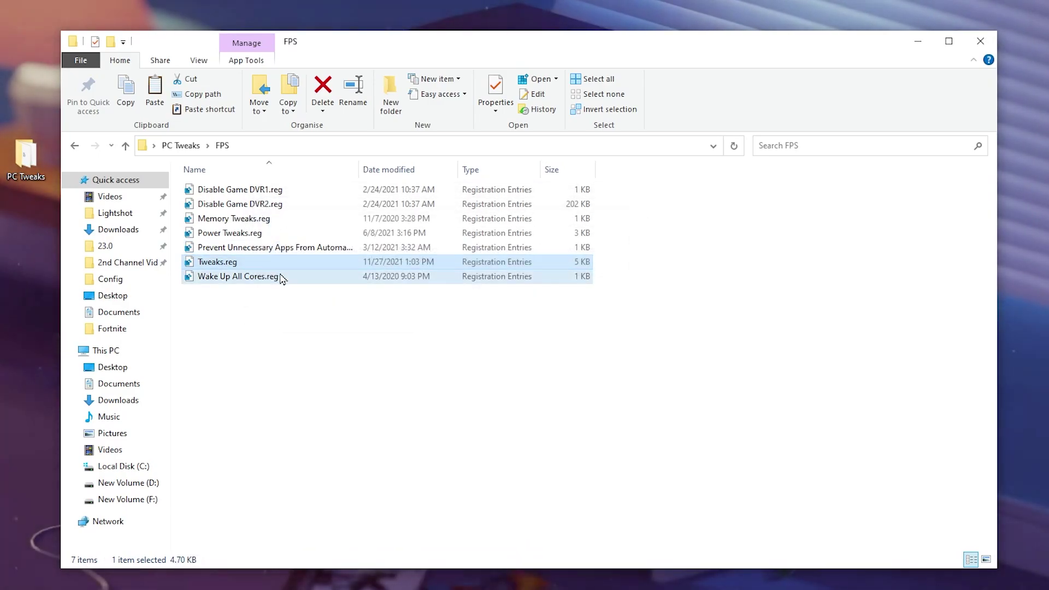
pyautogui.click(557, 304)
pyautogui.click(607, 289)
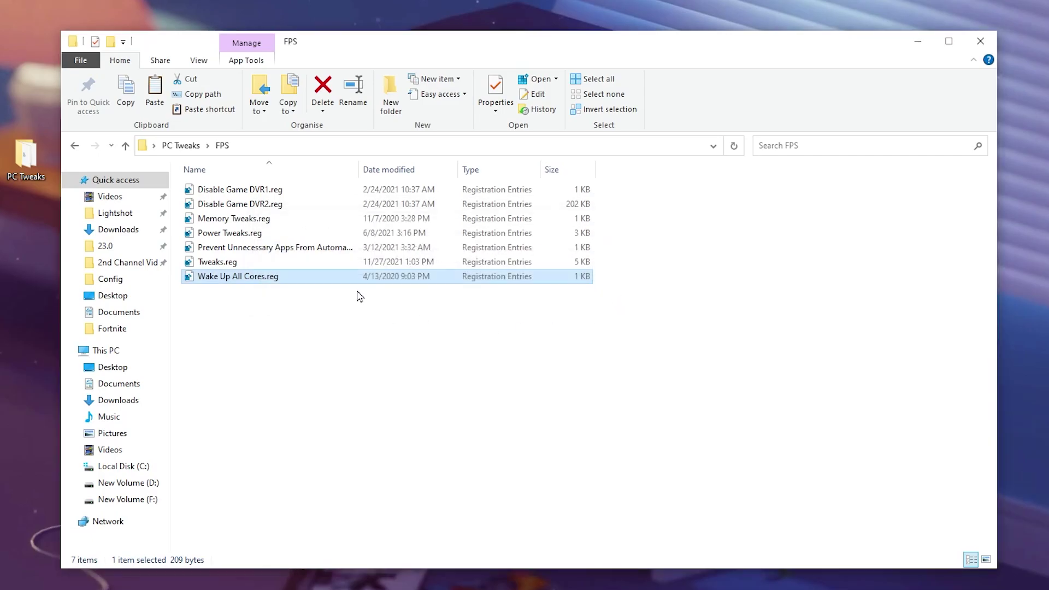
pyautogui.hotkey('alt', 'Left')
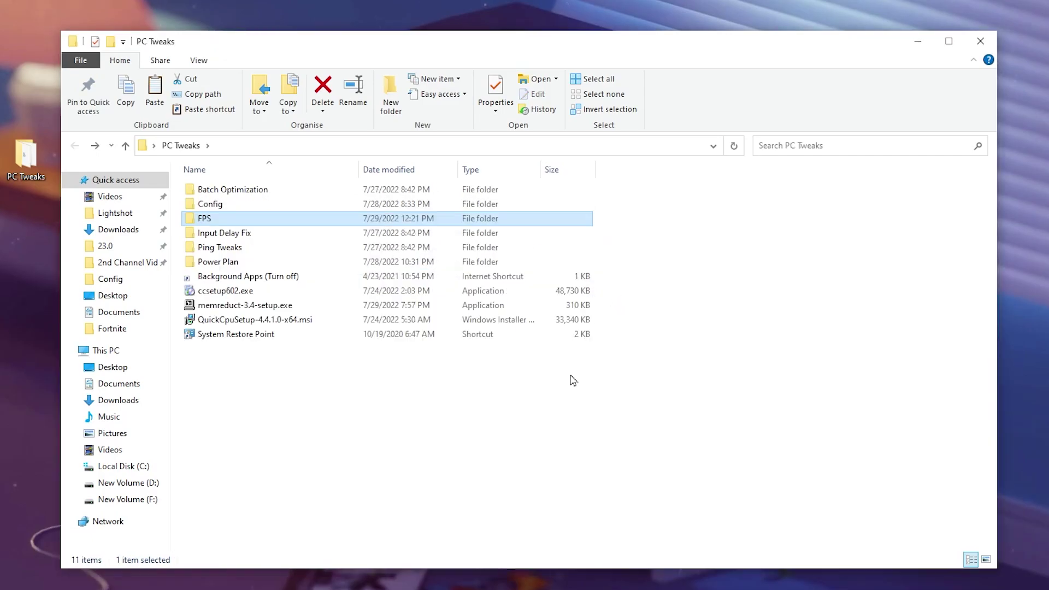
# Merge the Keyboard Optimization registry file from Input Delay Fix\1-Mouse & Keyboard Tweaks
pyautogui.doubleClick(266, 239)
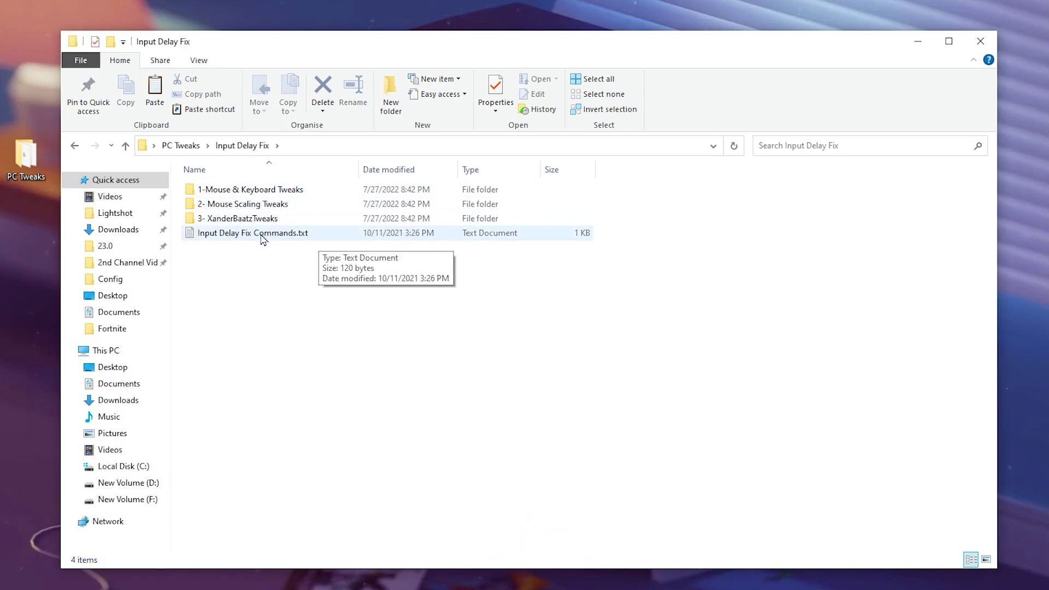
pyautogui.doubleClick(231, 190)
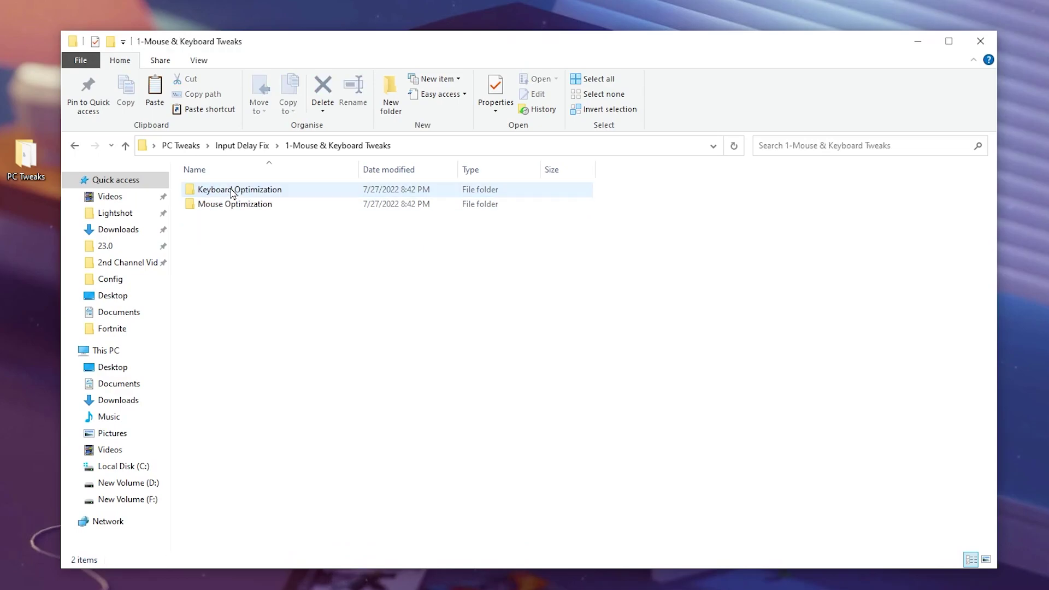
pyautogui.doubleClick(232, 192)
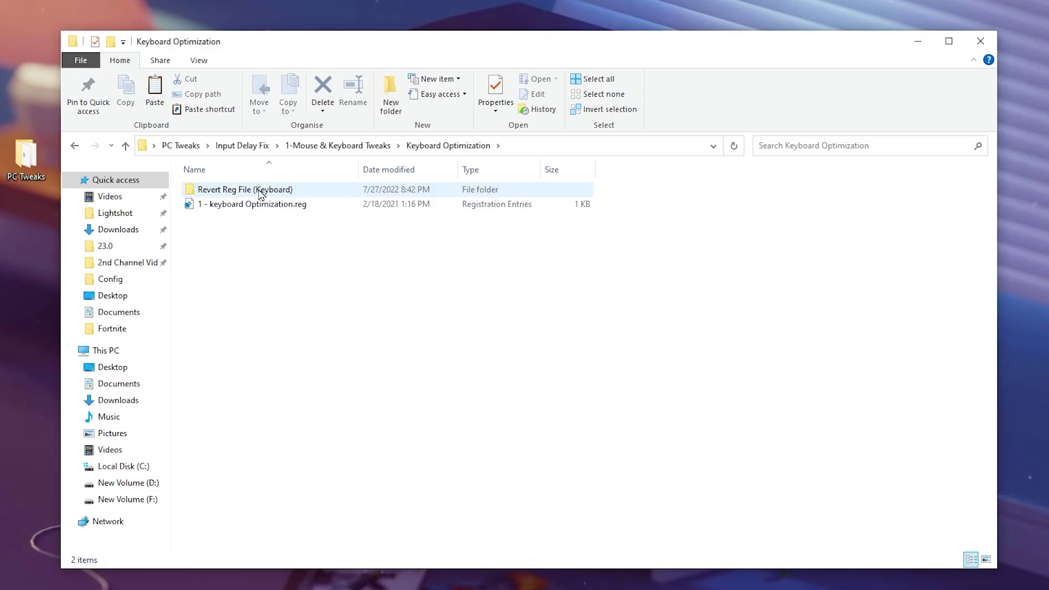
pyautogui.click(241, 205)
pyautogui.doubleClick(271, 206)
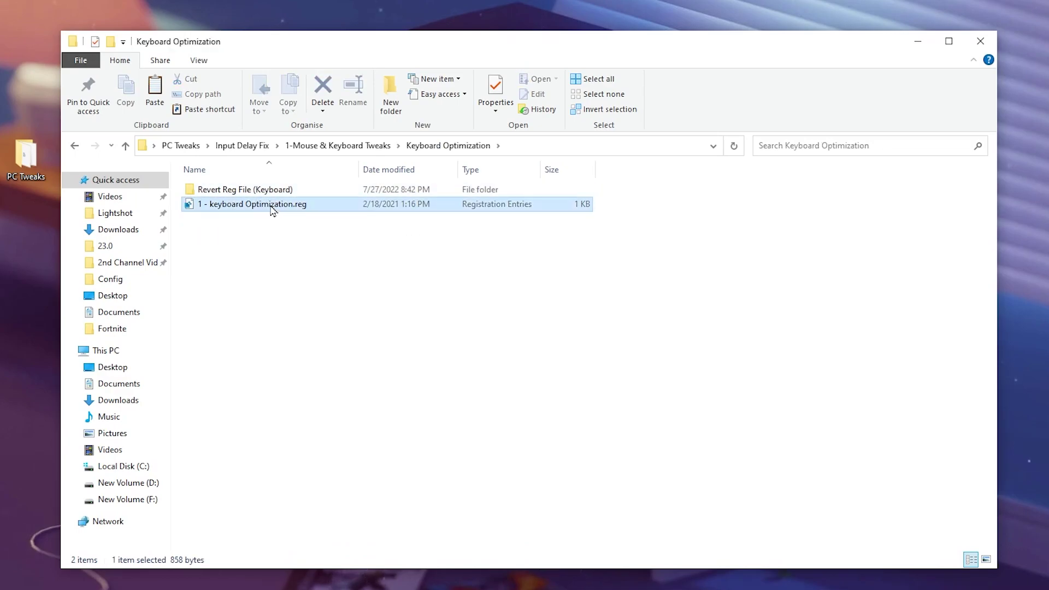
pyautogui.click(550, 309)
pyautogui.click(603, 296)
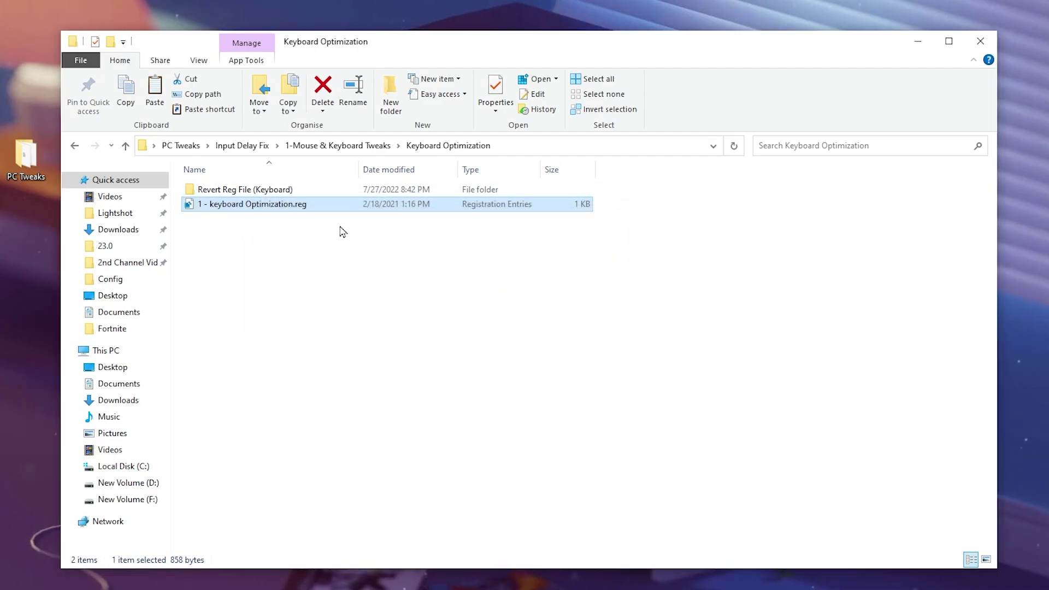
pyautogui.press('BackSpace')
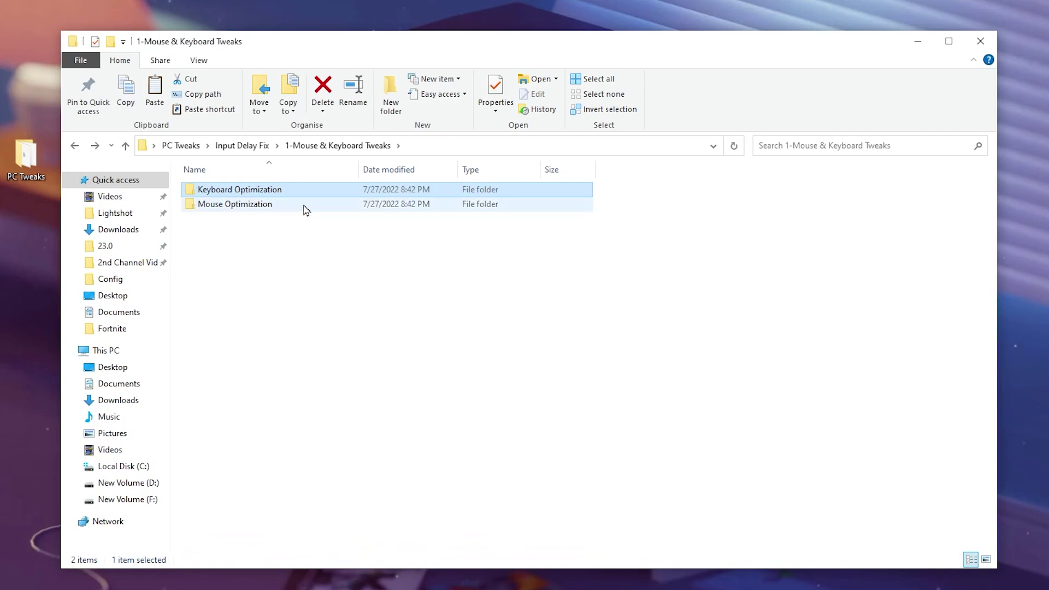
# Merge the Mouse Optimization file and the 2- Mouse Scaling Tweaks 100%.reg into the registry
pyautogui.doubleClick(245, 205)
pyautogui.doubleClick(279, 205)
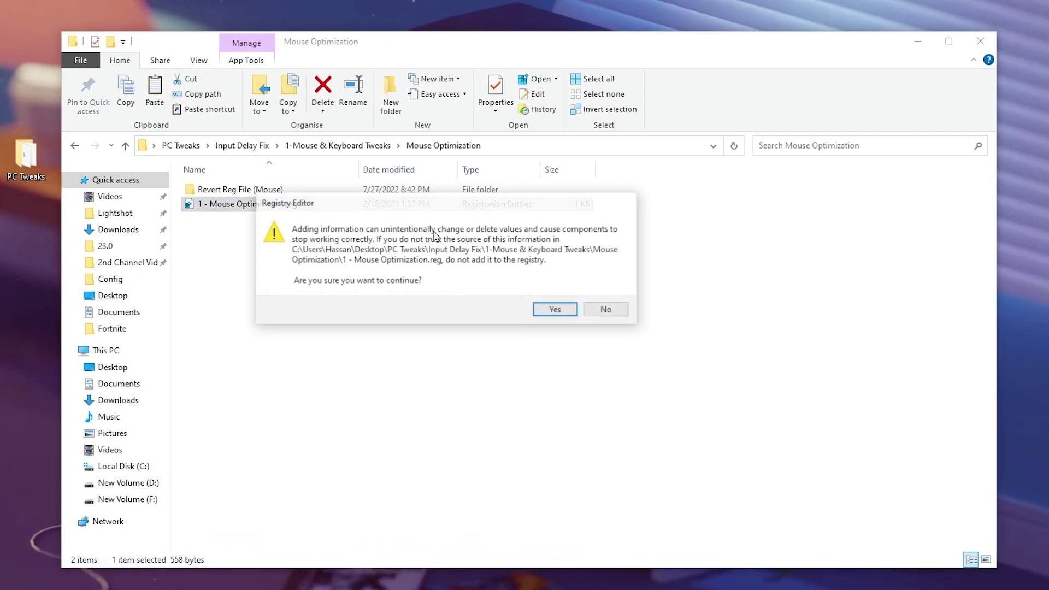
pyautogui.click(557, 312)
pyautogui.click(607, 294)
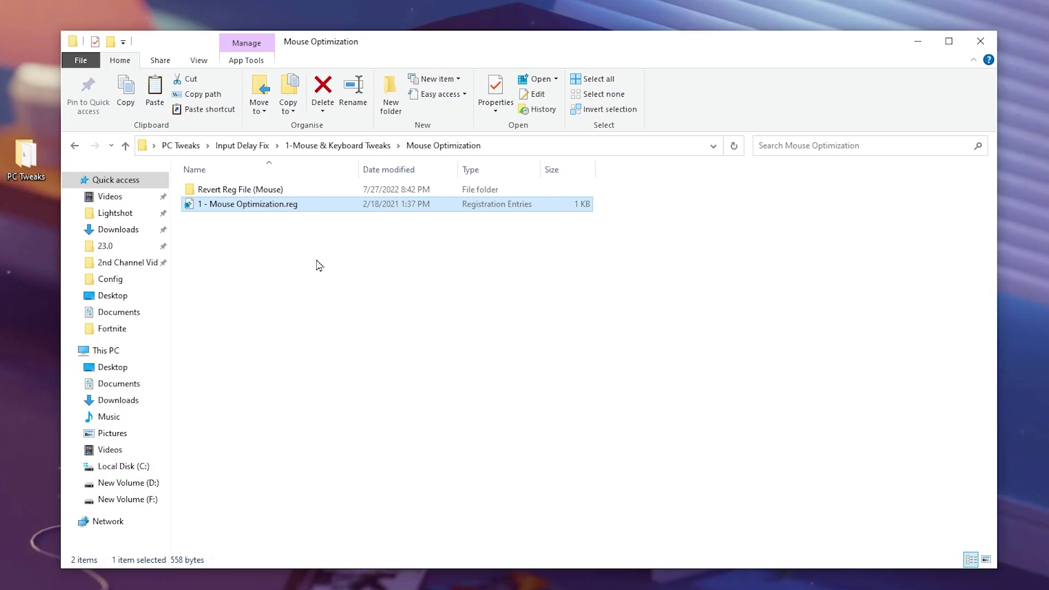
pyautogui.press('BackSpace')
pyautogui.press('BackSpace')
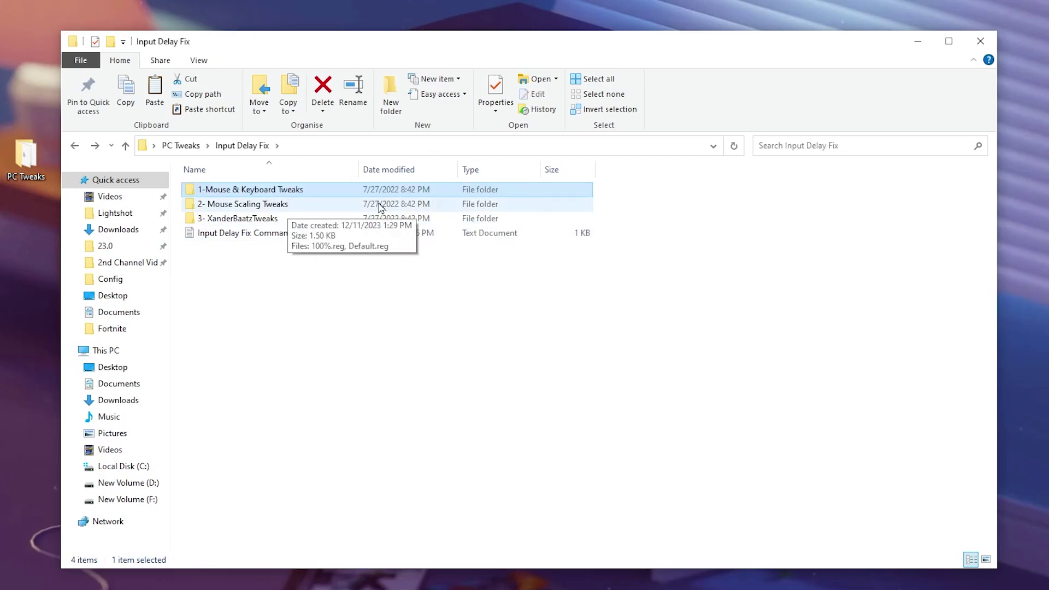
pyautogui.doubleClick(381, 206)
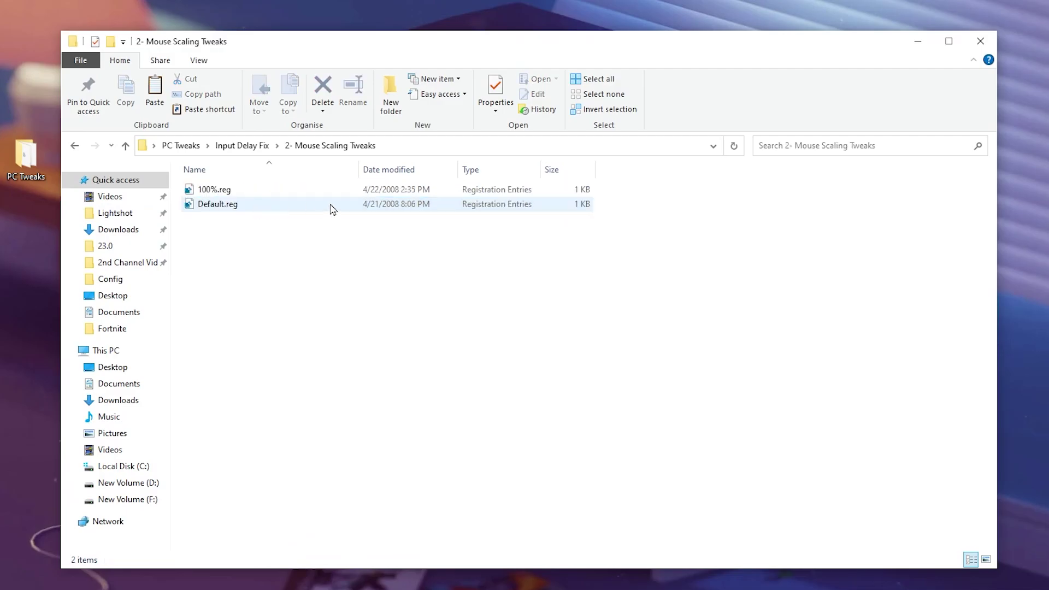
pyautogui.doubleClick(210, 194)
pyautogui.click(554, 309)
pyautogui.click(603, 289)
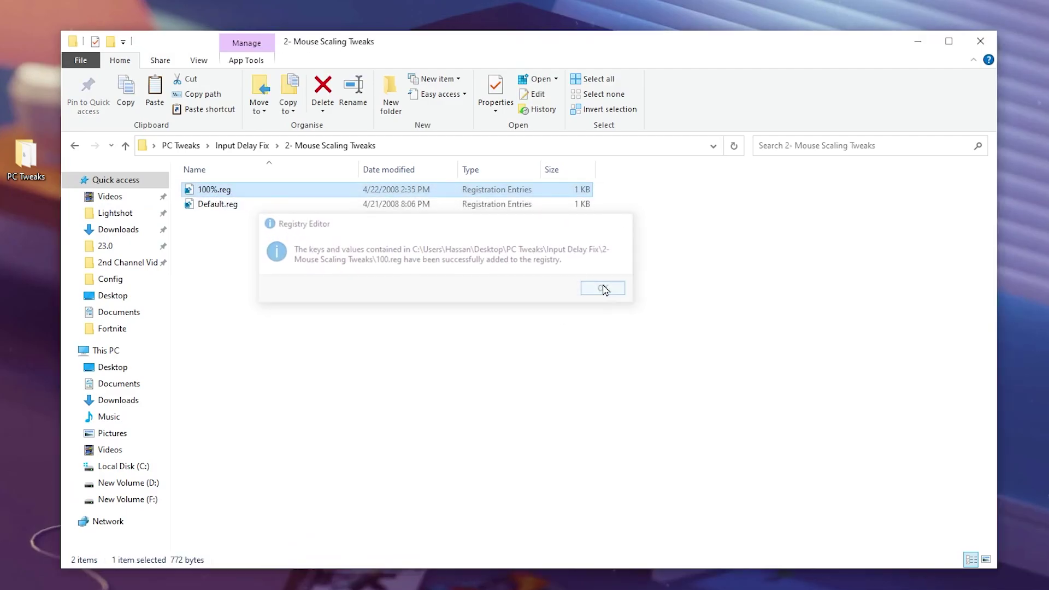
pyautogui.press('BackSpace')
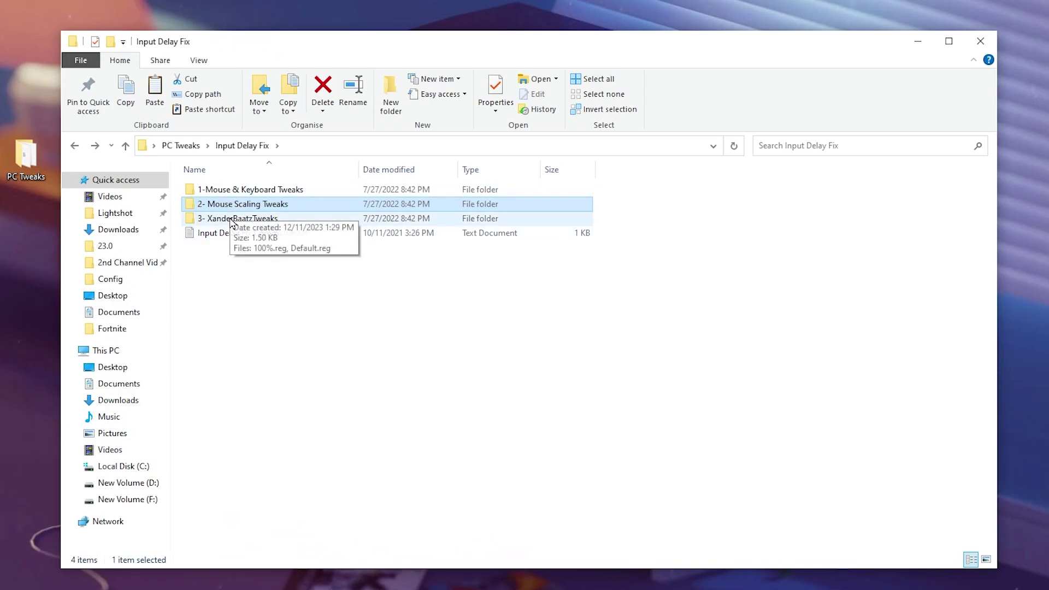
# Merge XanderBaatzTweaks.reg from the 3- XanderBaatzTweaks folder, returning to Input Delay Fix
pyautogui.doubleClick(246, 218)
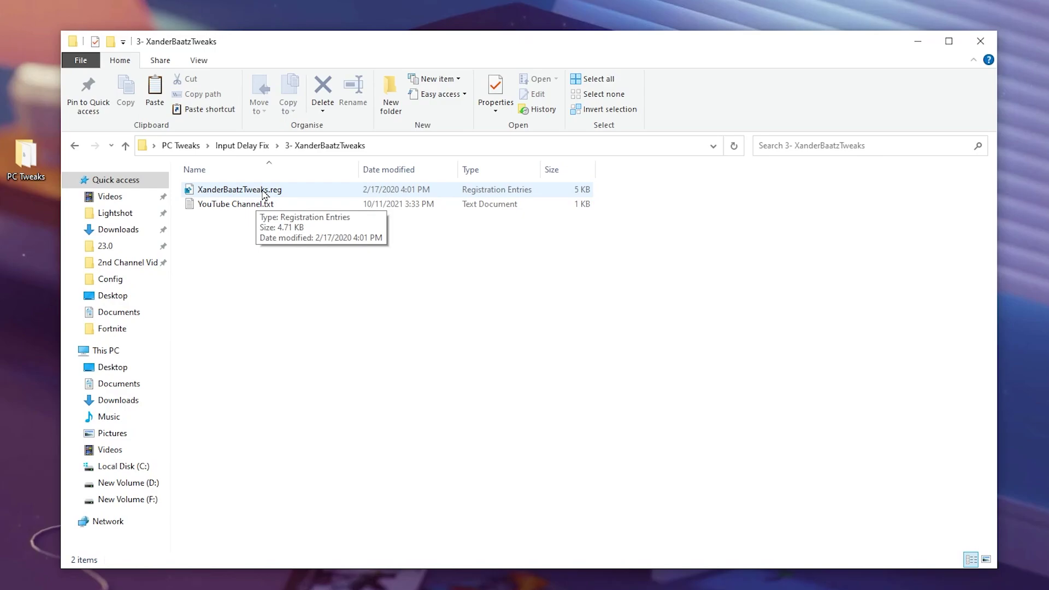
pyautogui.doubleClick(264, 193)
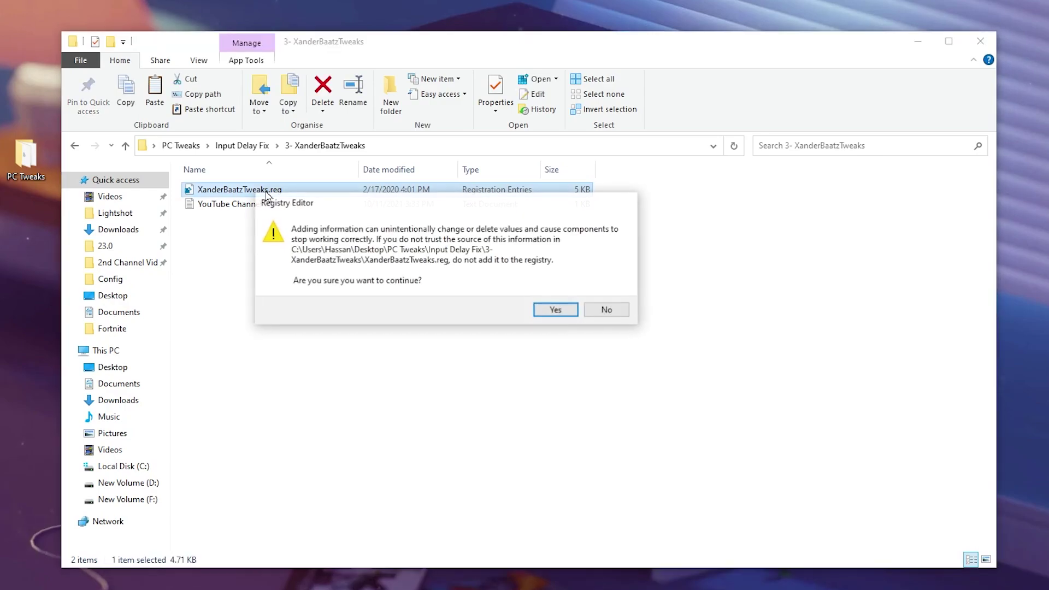
pyautogui.click(557, 311)
pyautogui.click(597, 293)
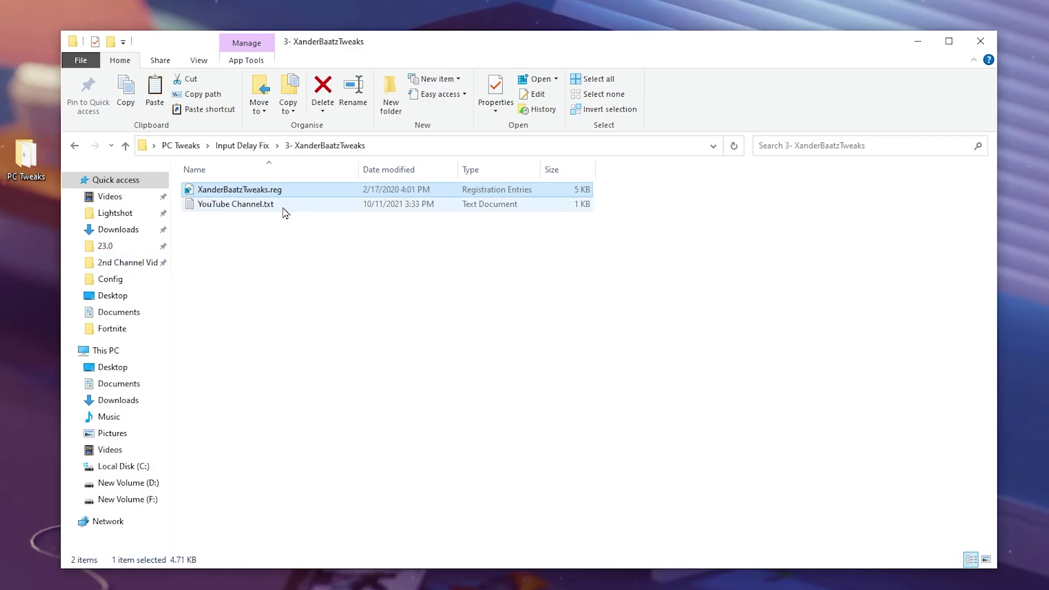
pyautogui.press('BackSpace')
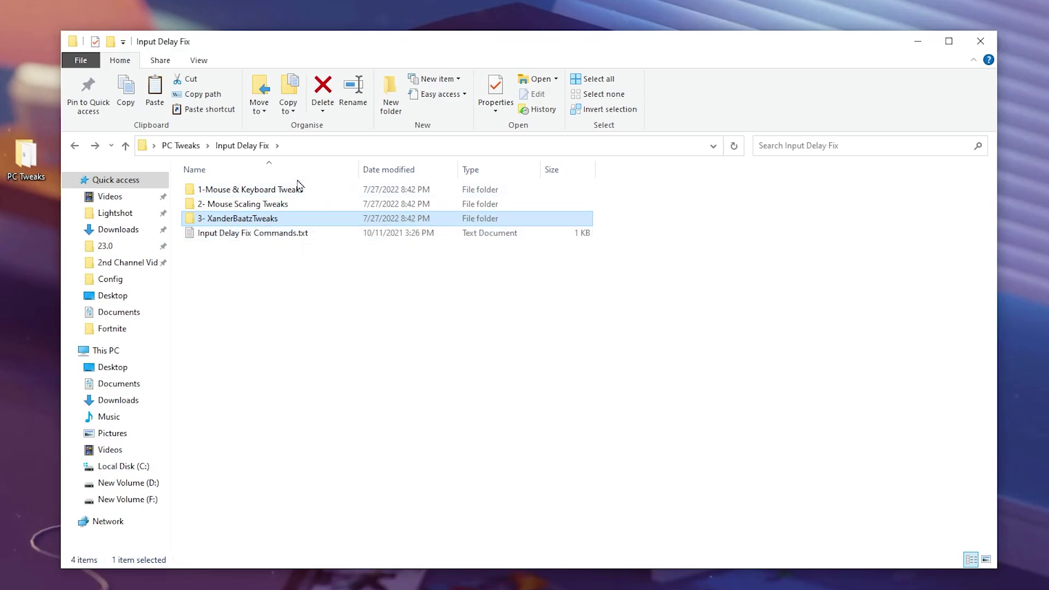
# Run the three bcdedit lines from Input Delay Fix Commands.txt in an administrator Command Prompt
pyautogui.doubleClick(251, 234)
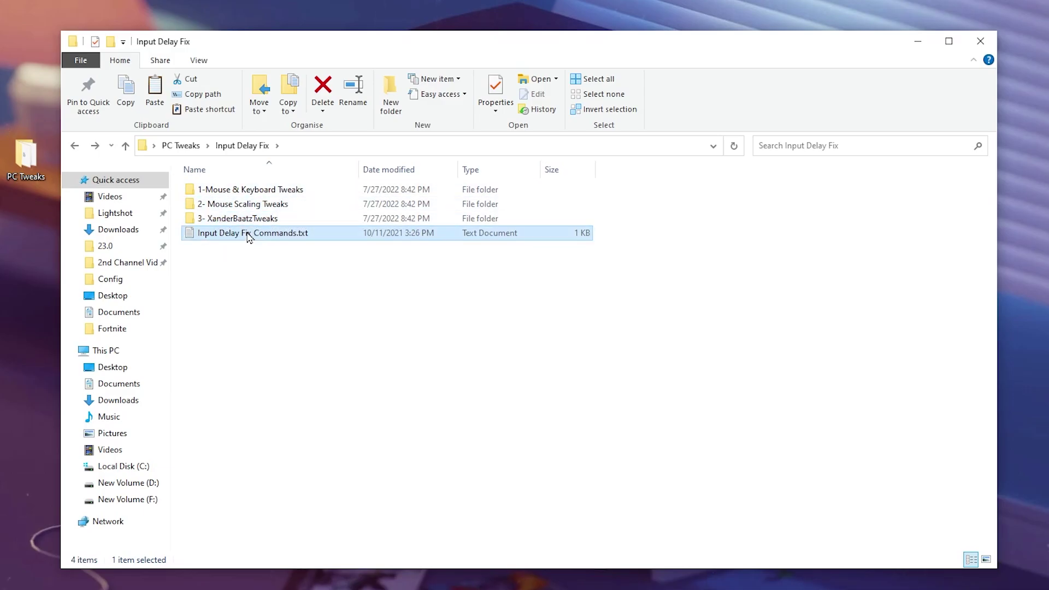
pyautogui.moveTo(276, 110); pyautogui.dragTo(70, 85)
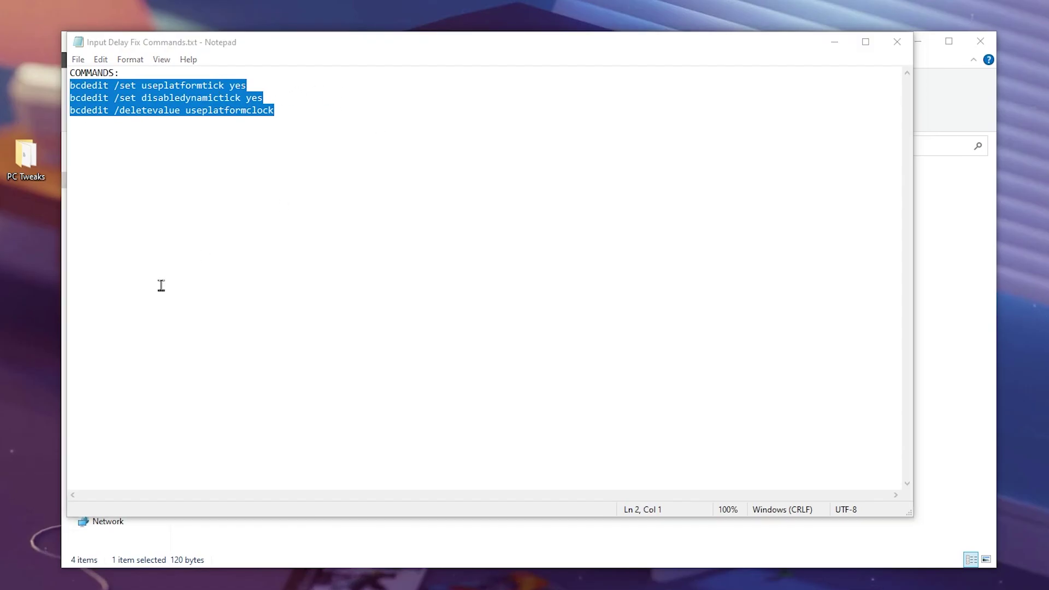
pyautogui.click(9, 578)
pyautogui.write('cmd')
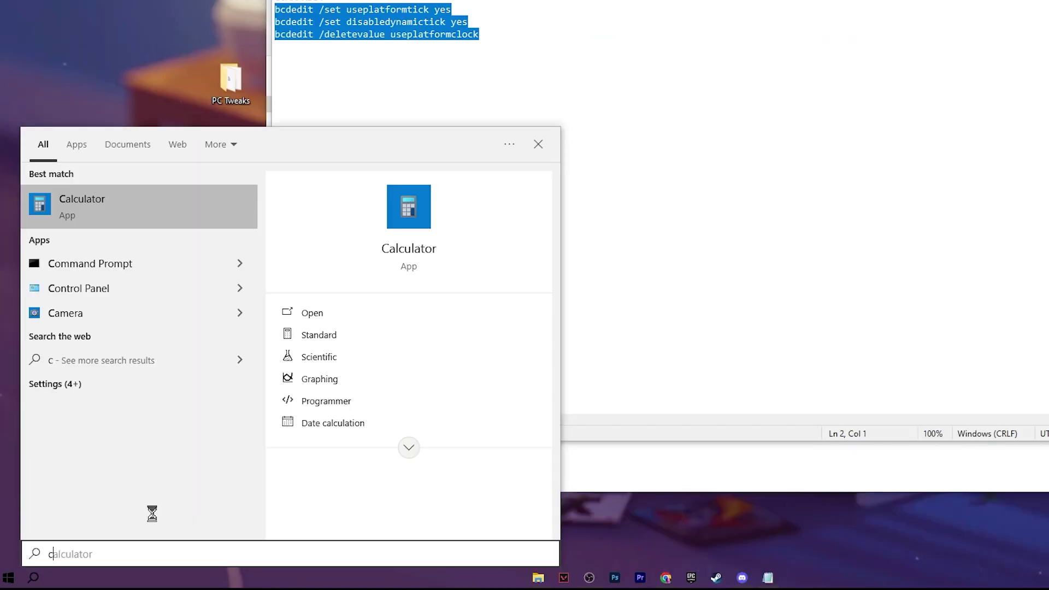
pyautogui.click(343, 335)
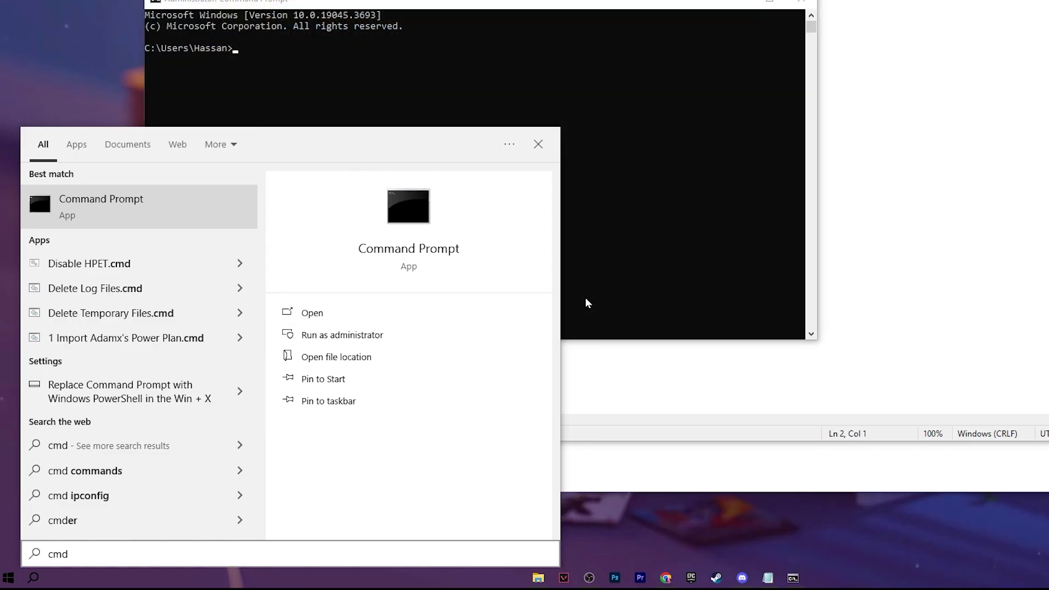
pyautogui.moveTo(529, 20); pyautogui.dragTo(719, 58)
pyautogui.rightClick(568, 98)
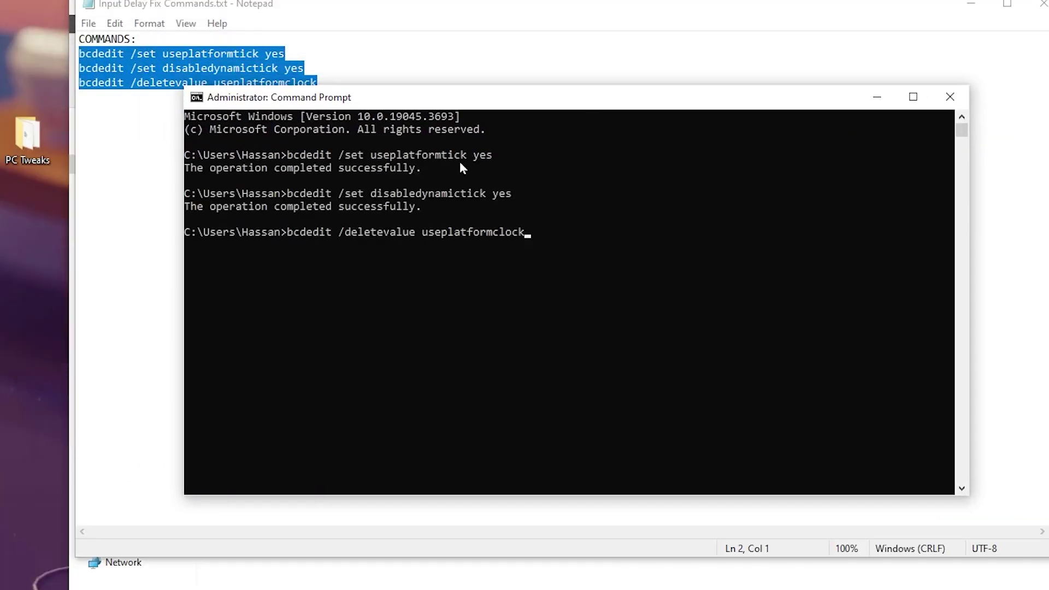
pyautogui.press('Return')
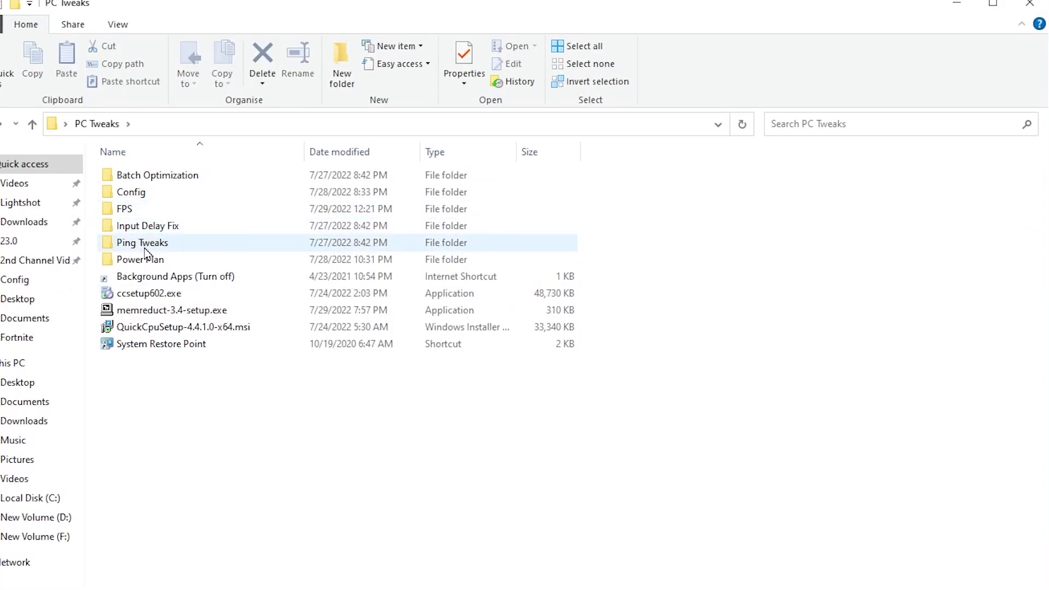
# Merge low ping and delay.reg and Ping Optimization.reg from Ping Tweaks, then return to PC Tweaks
pyautogui.doubleClick(161, 244)
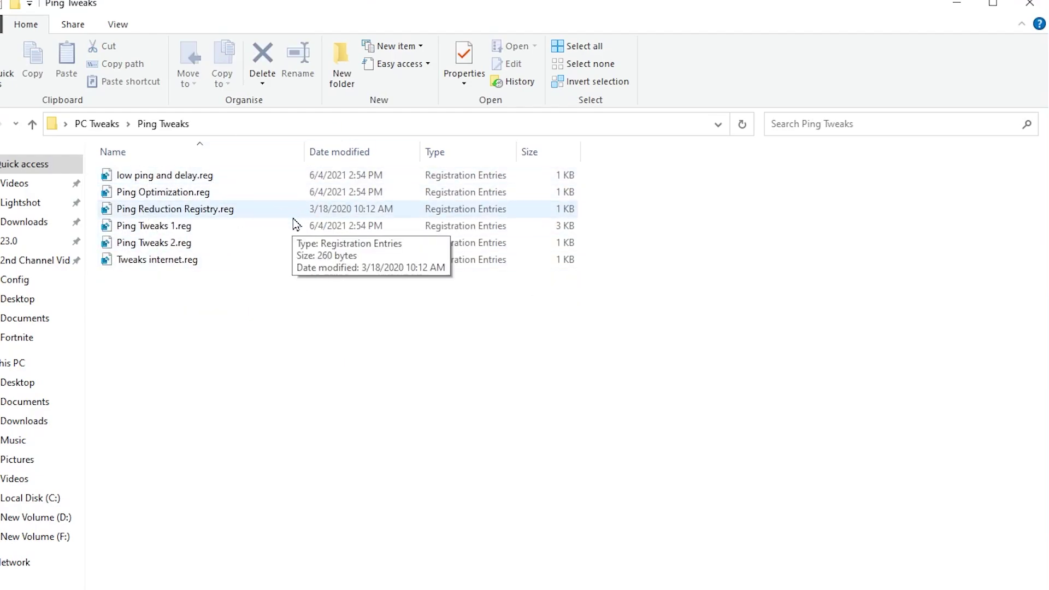
pyautogui.doubleClick(186, 175)
pyautogui.click(538, 318)
pyautogui.click(589, 295)
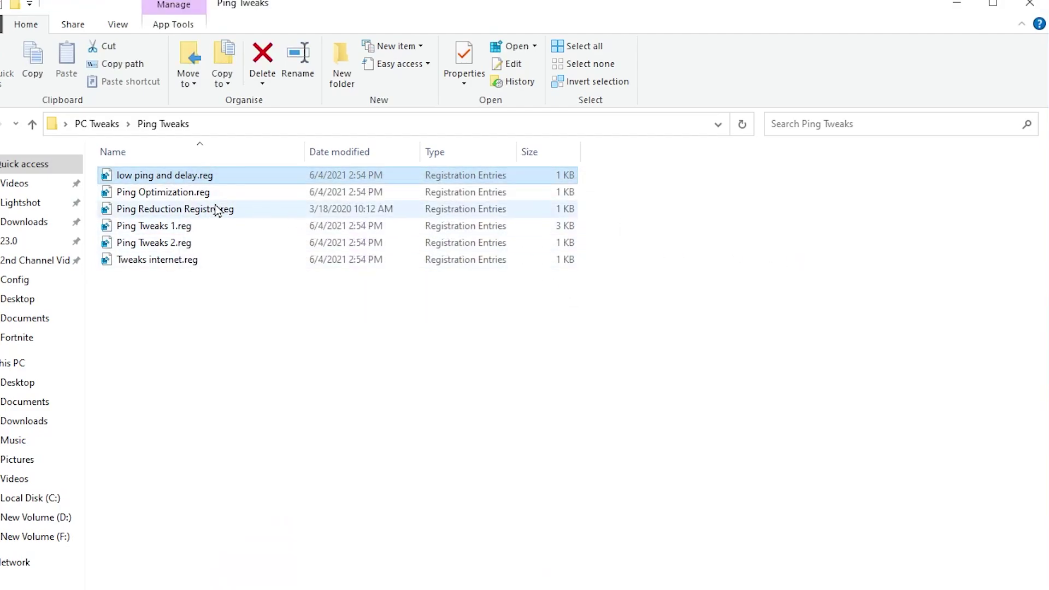
pyautogui.click(176, 195)
pyautogui.doubleClick(176, 194)
pyautogui.click(536, 314)
pyautogui.click(595, 290)
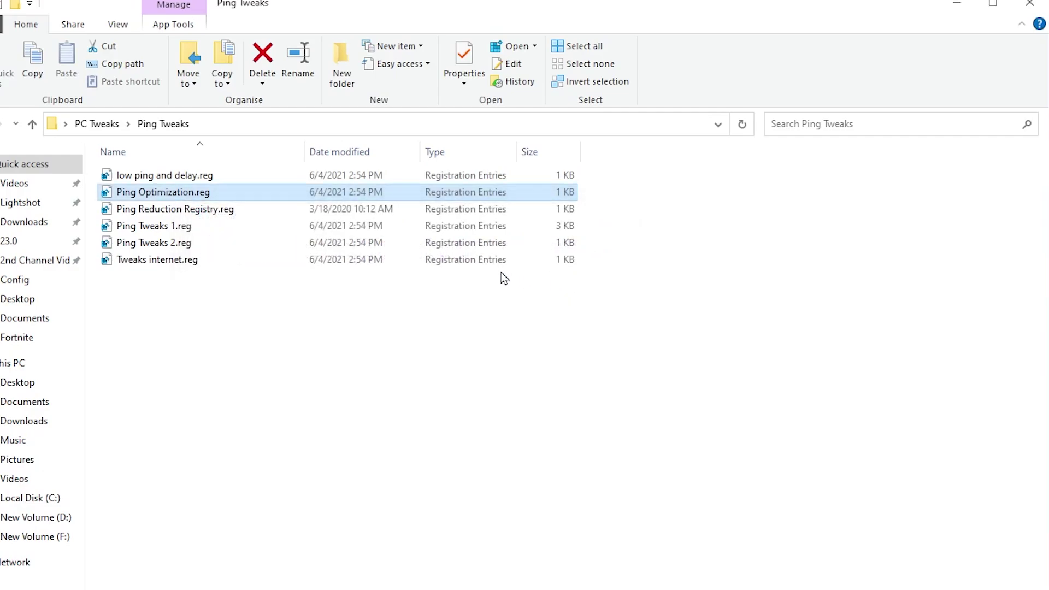
pyautogui.press('End')
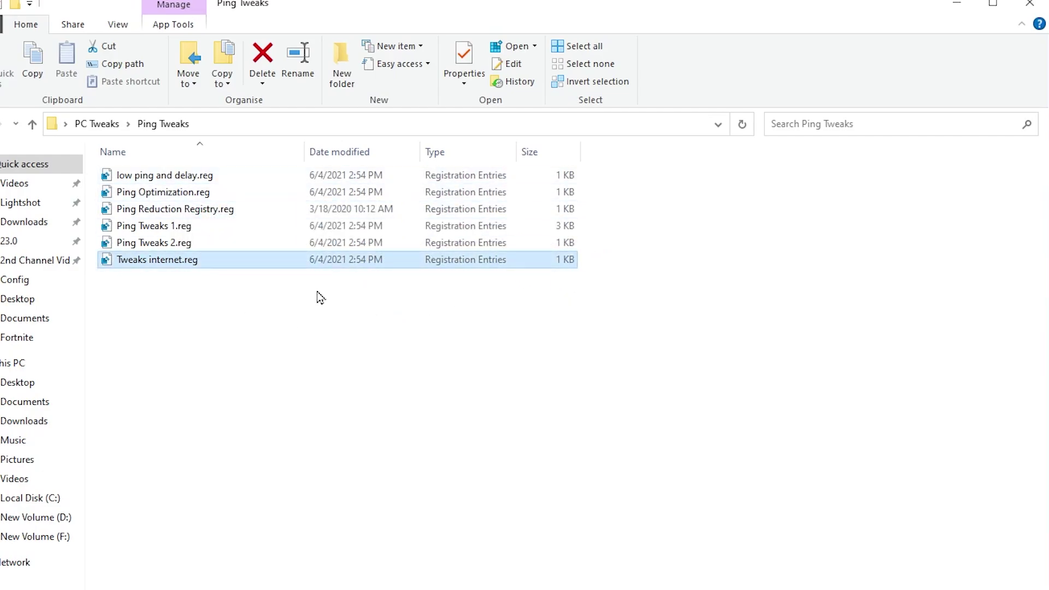
pyautogui.press('BackSpace')
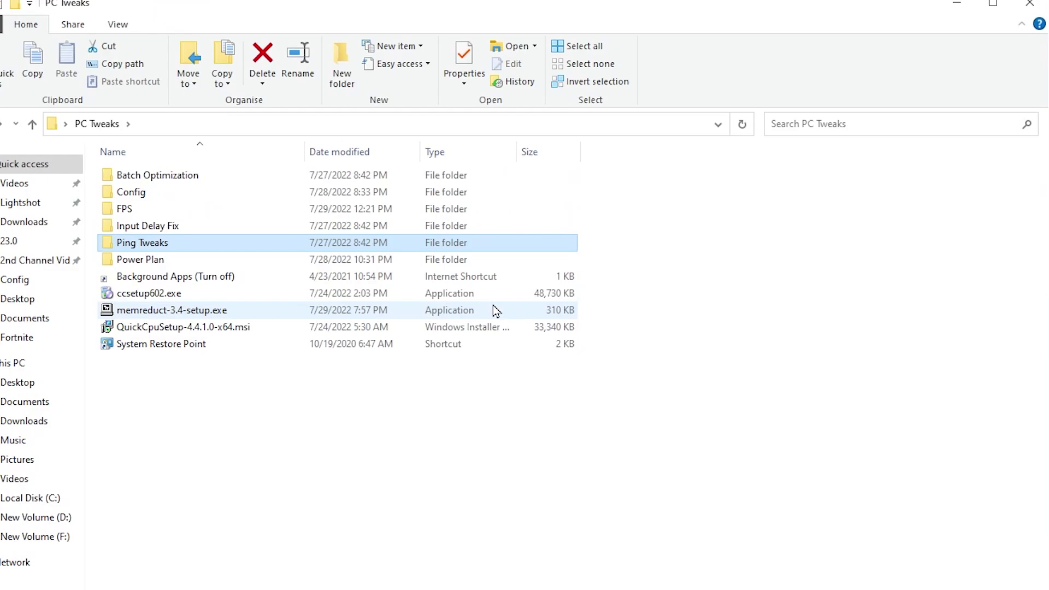
# Install the Bitsum Highest Performance plan in ParkControl and make it the active power plan
pyautogui.doubleClick(158, 260)
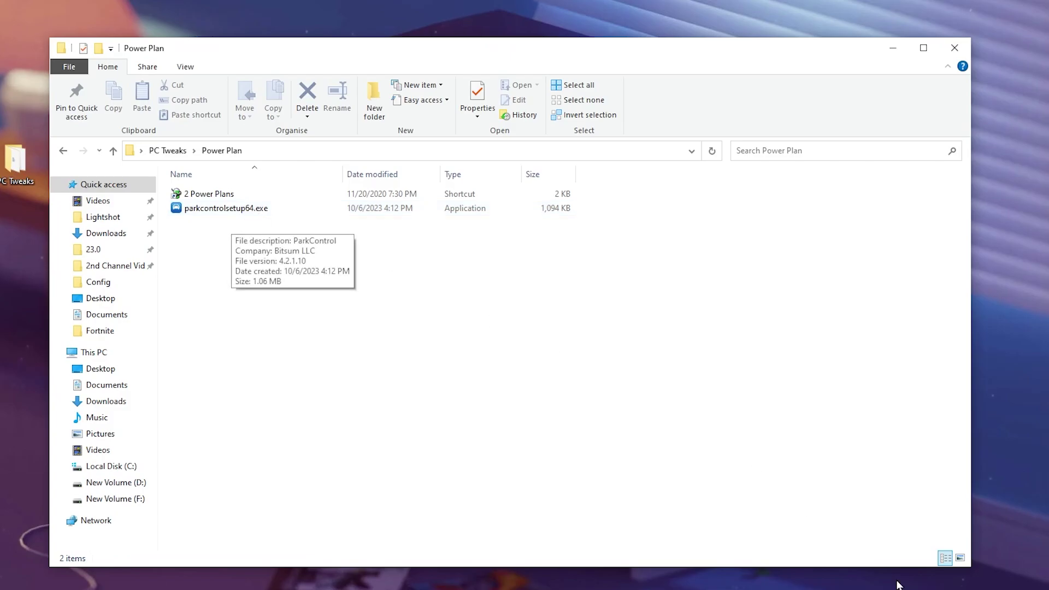
pyautogui.click(965, 589)
pyautogui.click(953, 574)
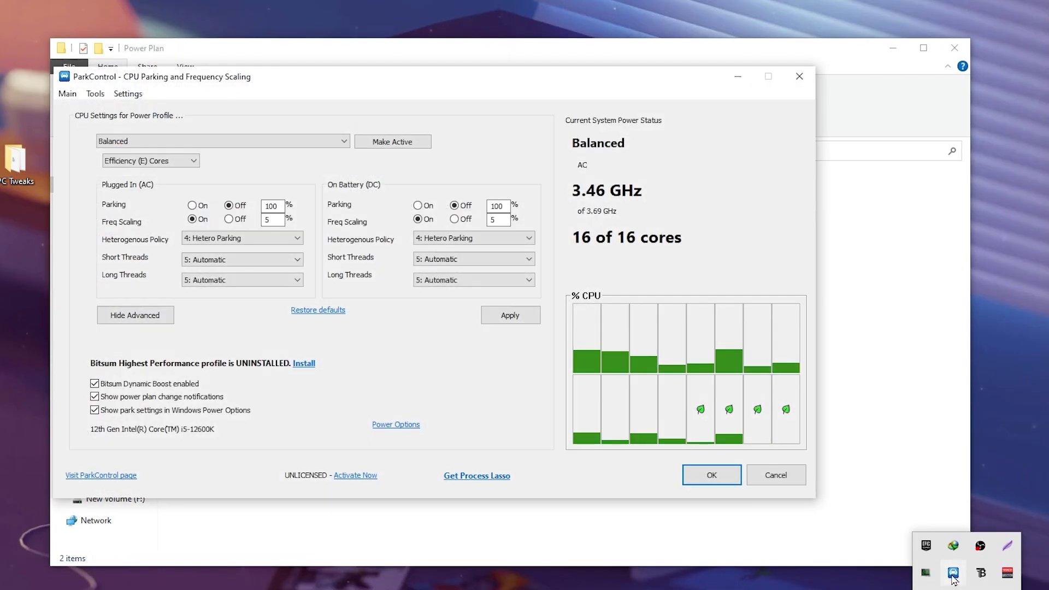
pyautogui.click(210, 143)
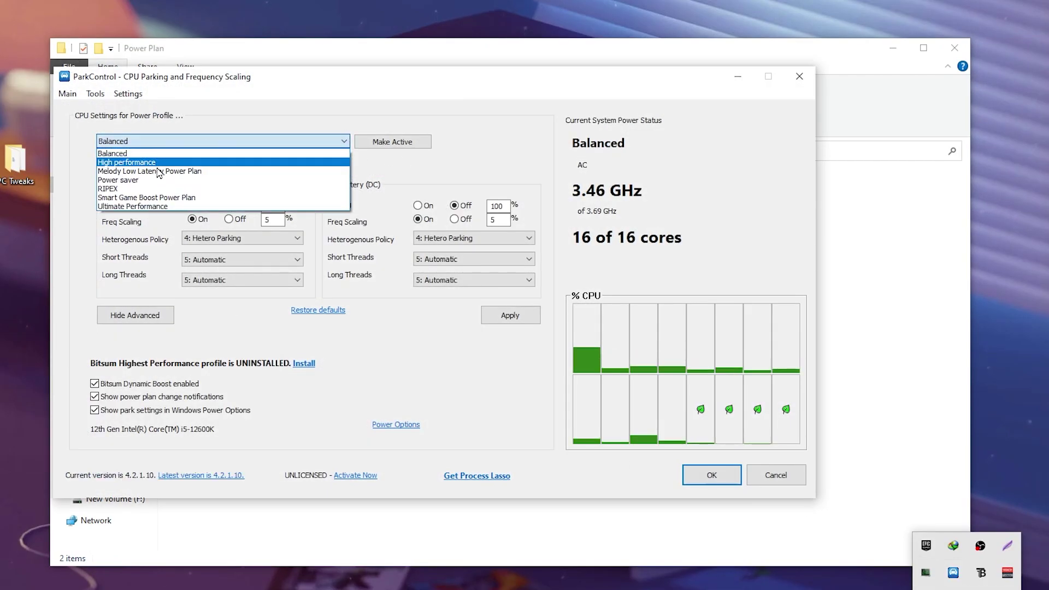
pyautogui.click(213, 155)
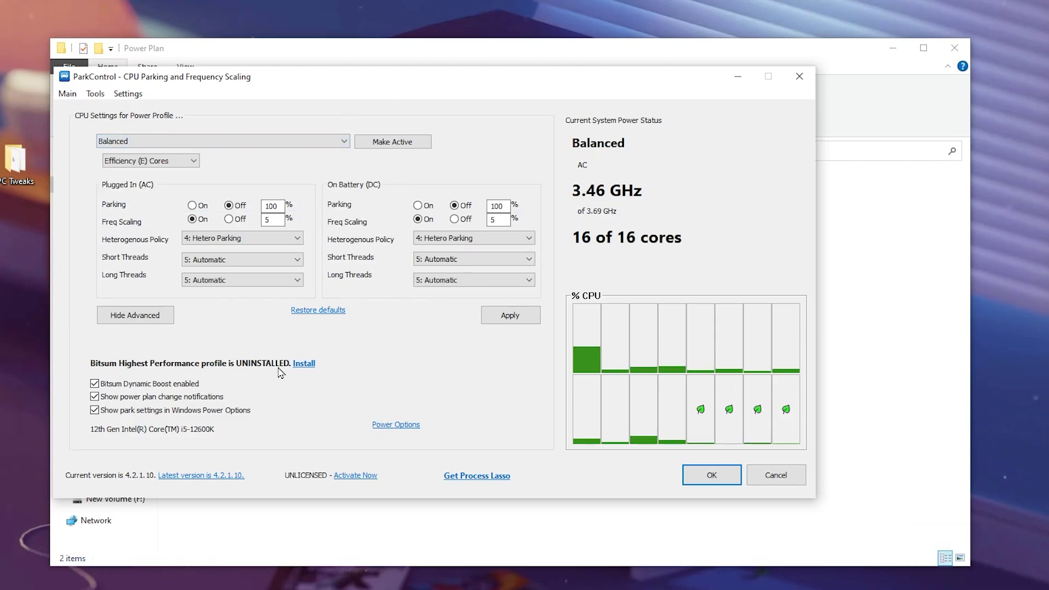
pyautogui.click(306, 364)
pyautogui.click(345, 142)
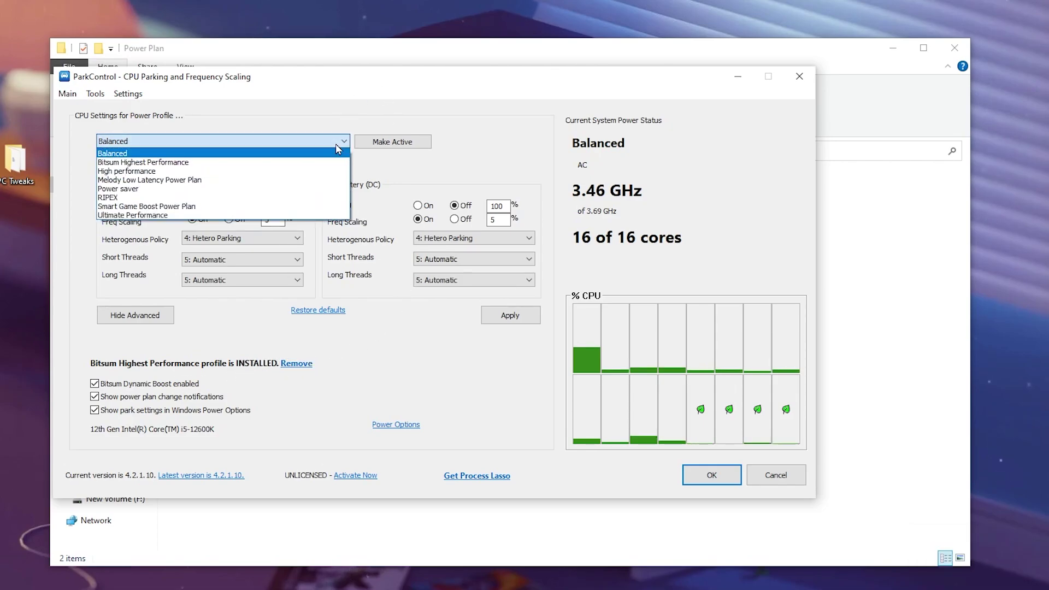
pyautogui.click(186, 161)
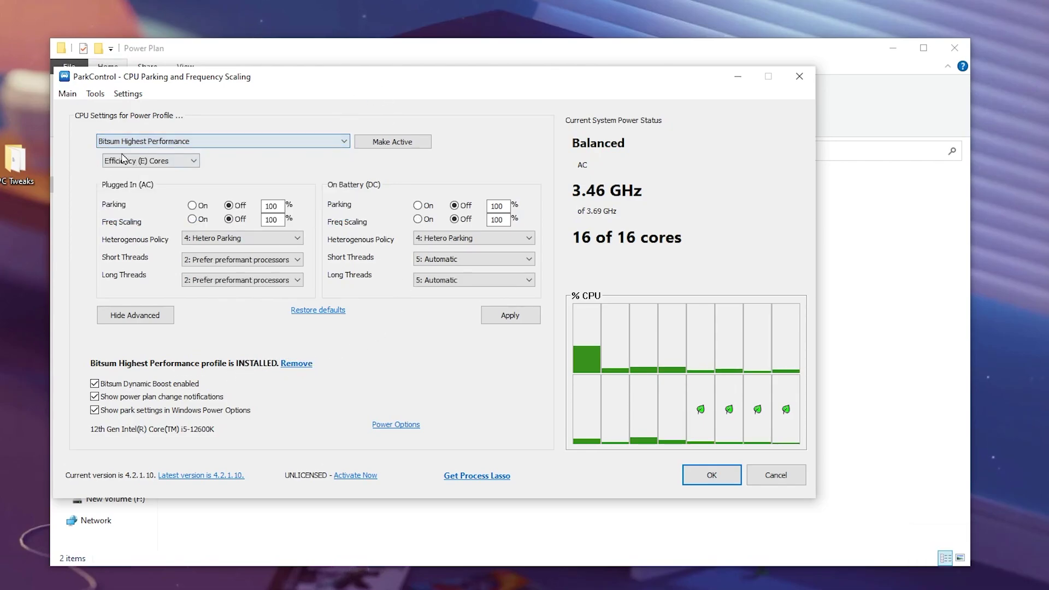
pyautogui.click(393, 142)
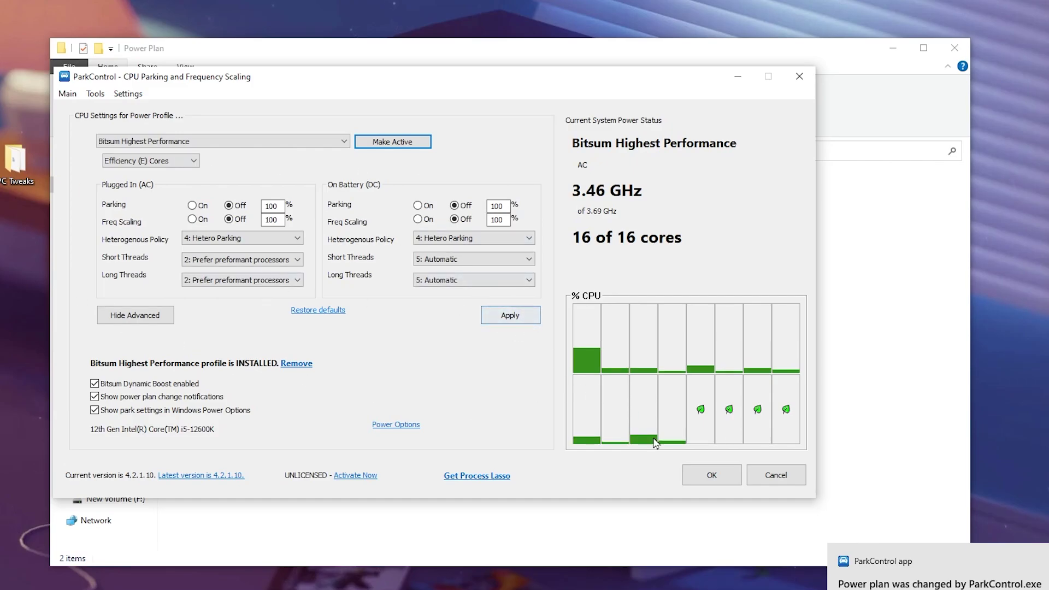
pyautogui.click(711, 474)
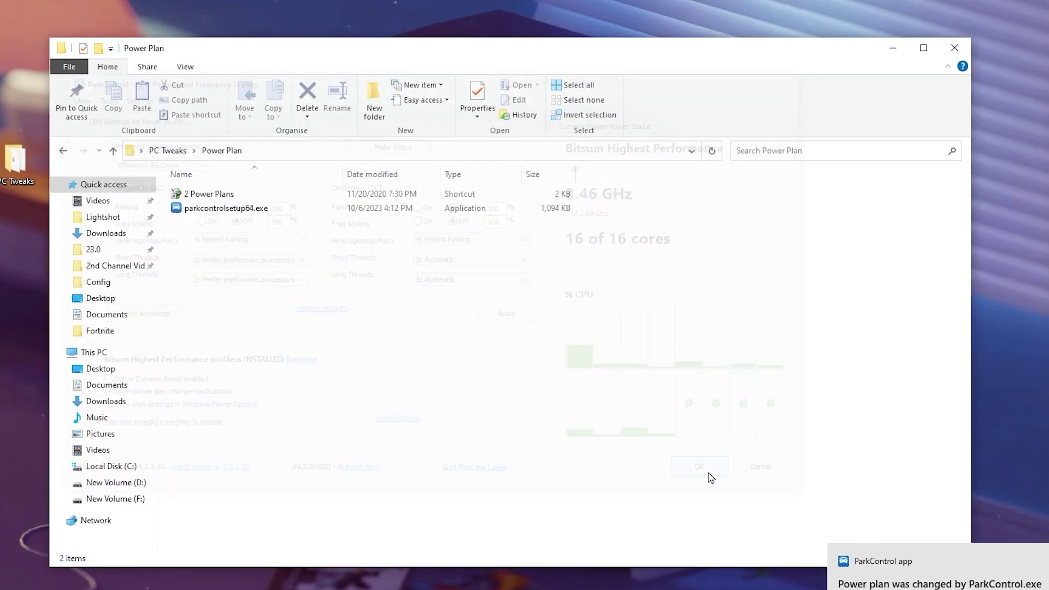
# Verify via the 2 Power Plans shortcut that Bitsum Highest Performance is selected, then close Power Options
pyautogui.doubleClick(199, 198)
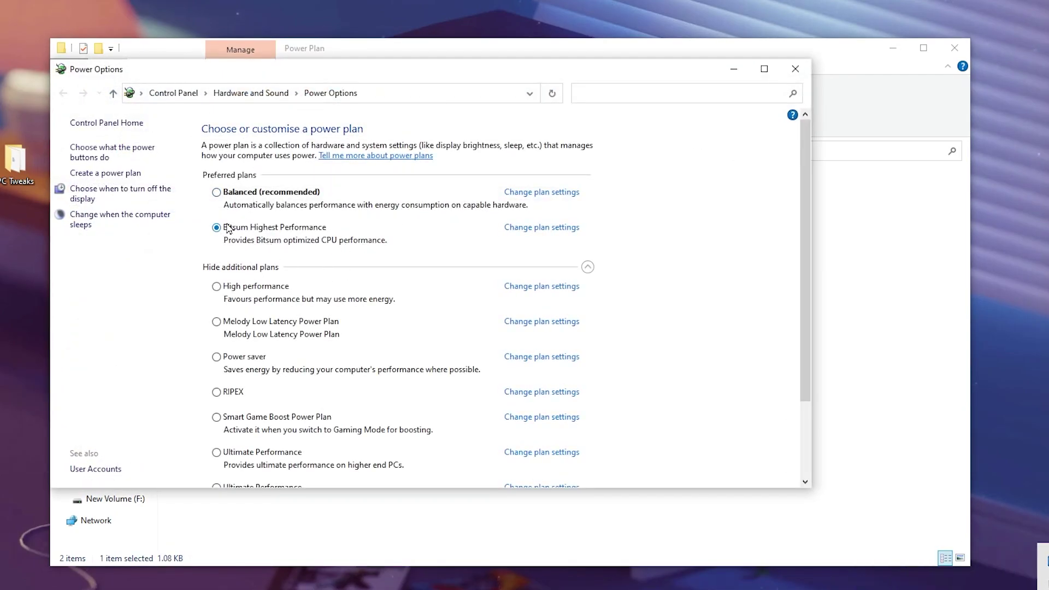
pyautogui.click(796, 69)
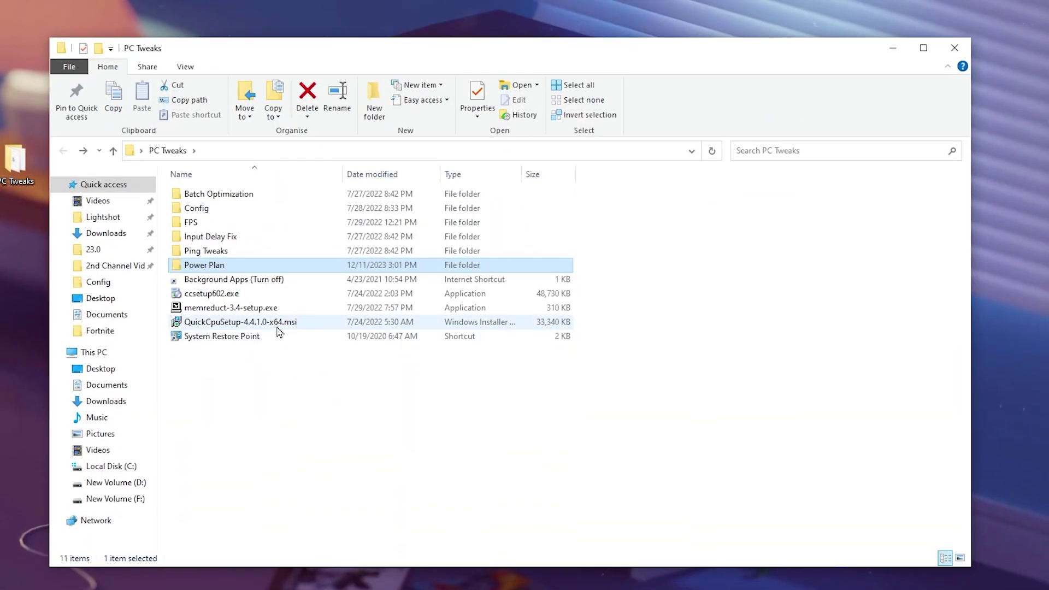
# Run the Background Apps (Turn off) shortcut, verify every app's toggle is Off under Privacy > Background apps, then close Settings
pyautogui.doubleClick(274, 281)
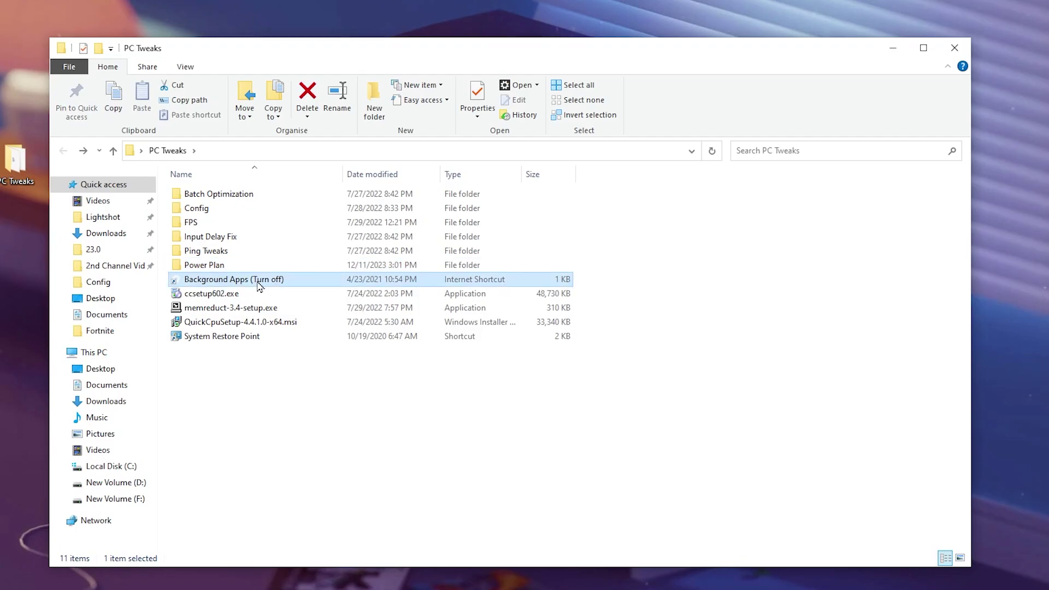
pyautogui.scroll(-5, 234, 357)
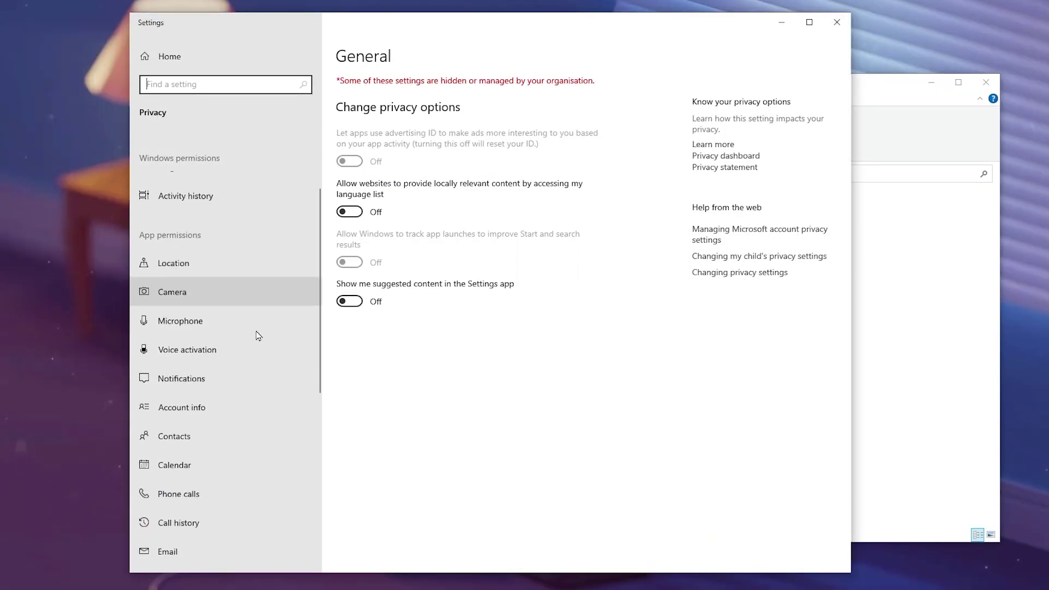
pyautogui.scroll(-4, 250, 309)
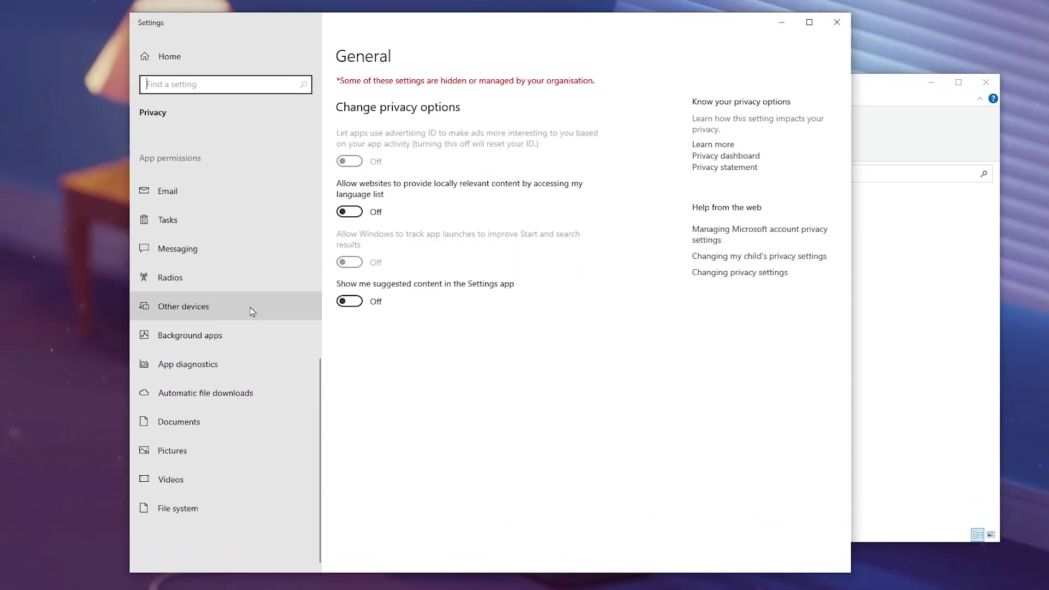
pyautogui.click(192, 339)
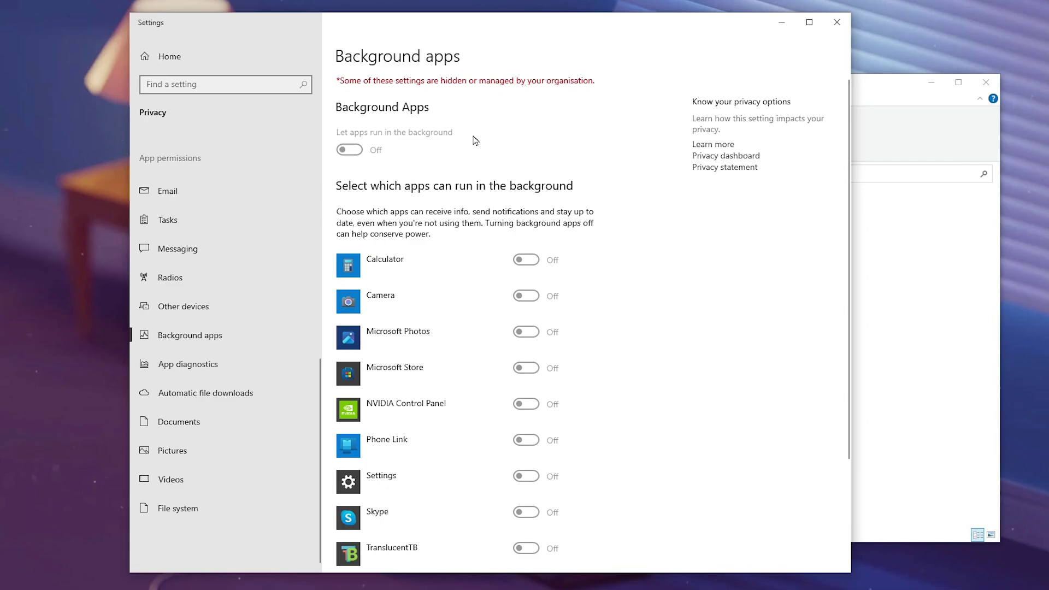
pyautogui.click(837, 22)
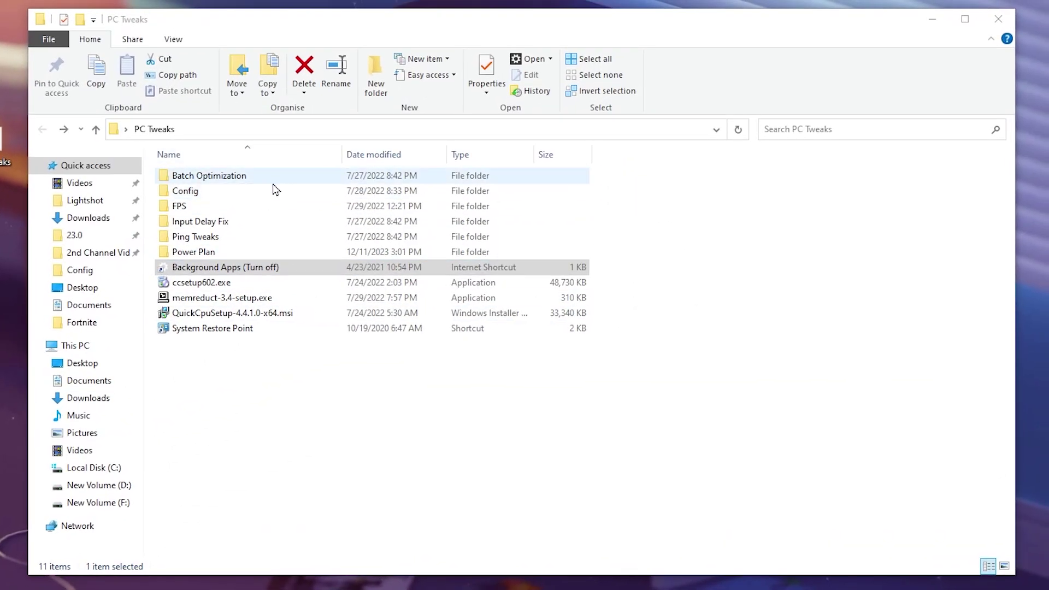
# Launch ccsetup602.exe and run a Health Check clearing 43850 trackers and 5.29 GB of junk, then open Registry
pyautogui.doubleClick(197, 285)
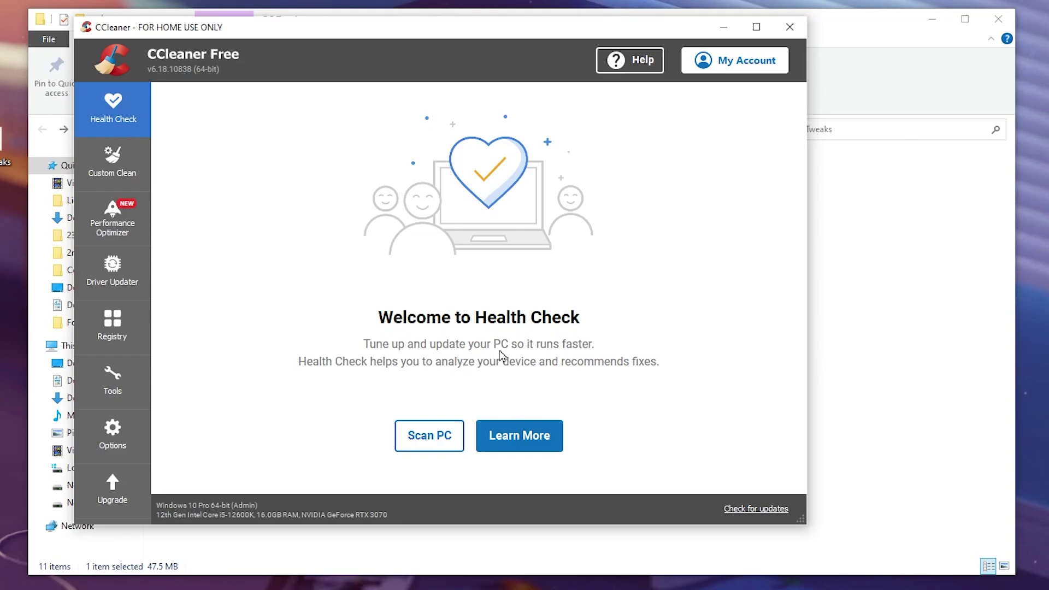
pyautogui.click(426, 440)
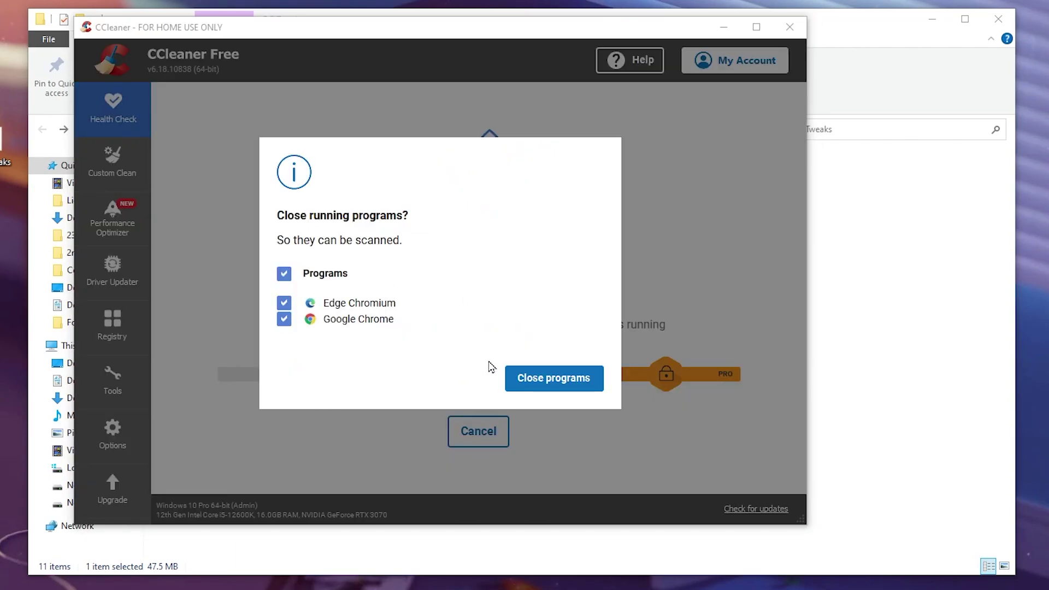
pyautogui.click(569, 385)
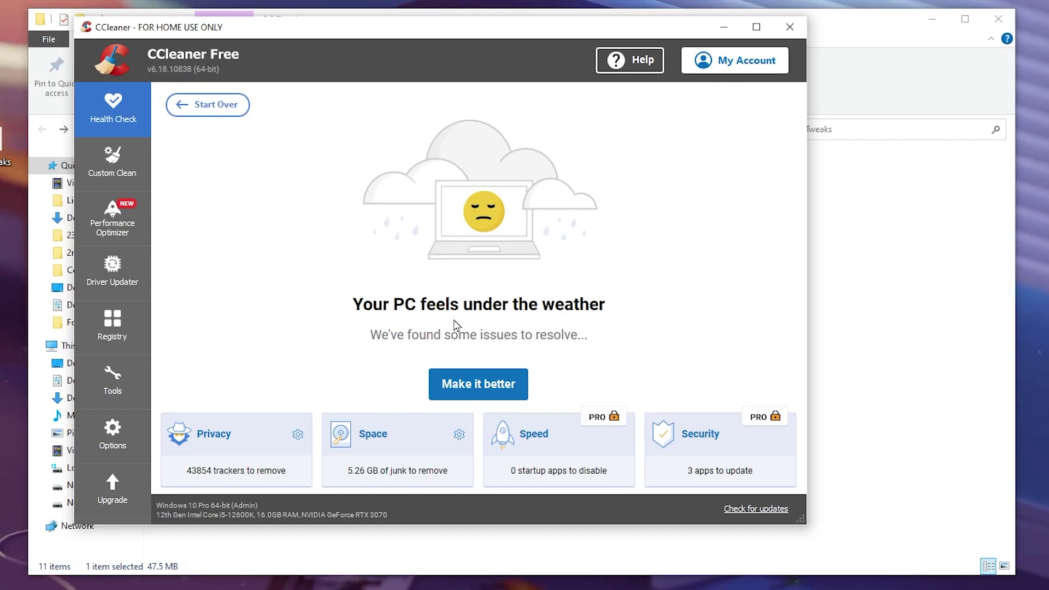
pyautogui.click(479, 391)
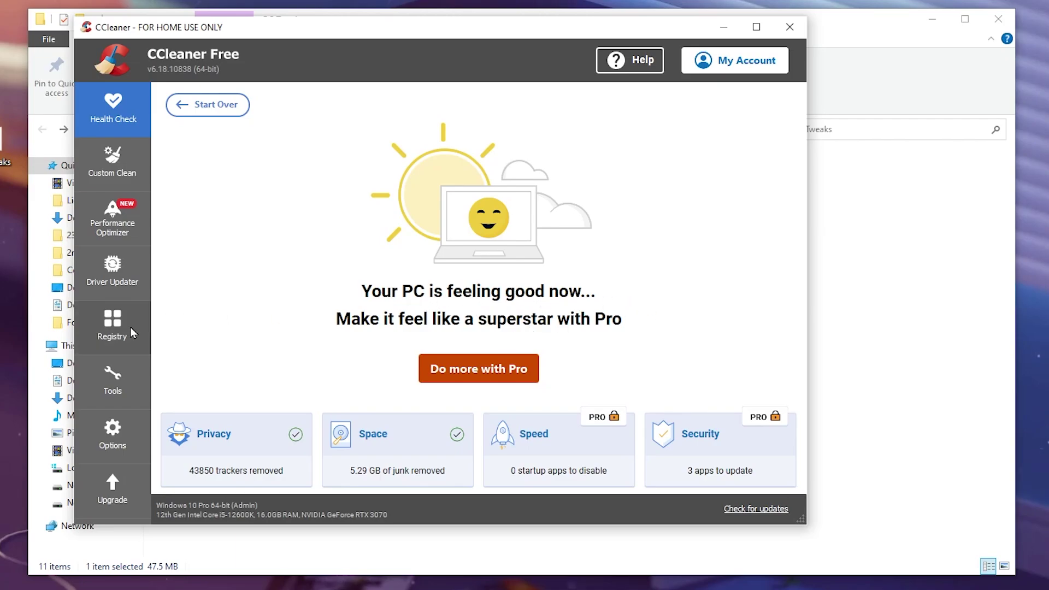
pyautogui.click(116, 327)
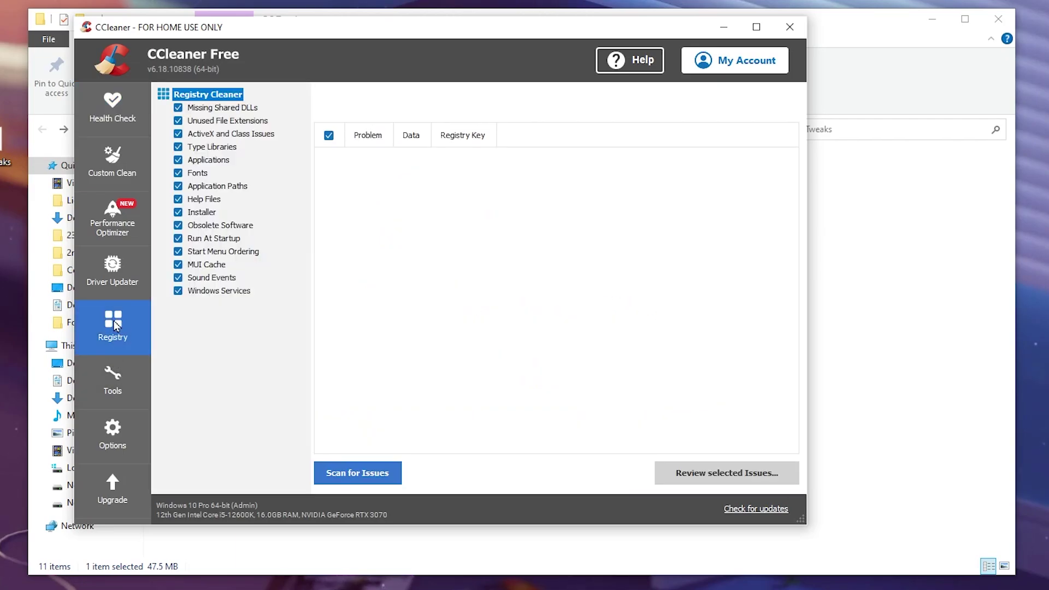
# Scan the registry and fix all 287 selected issues, declining the registry backup
pyautogui.click(352, 475)
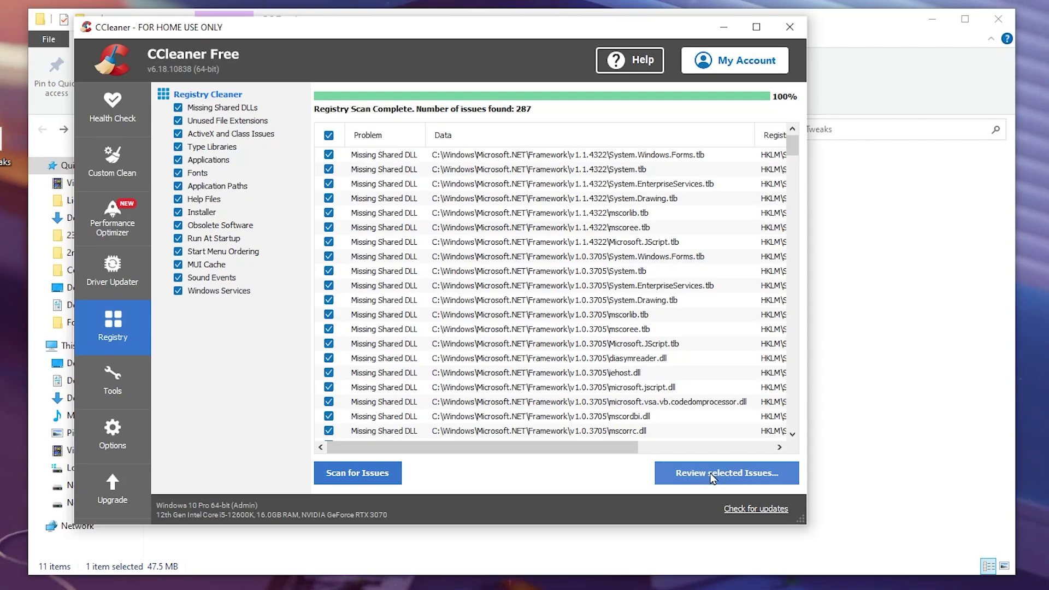
pyautogui.click(728, 483)
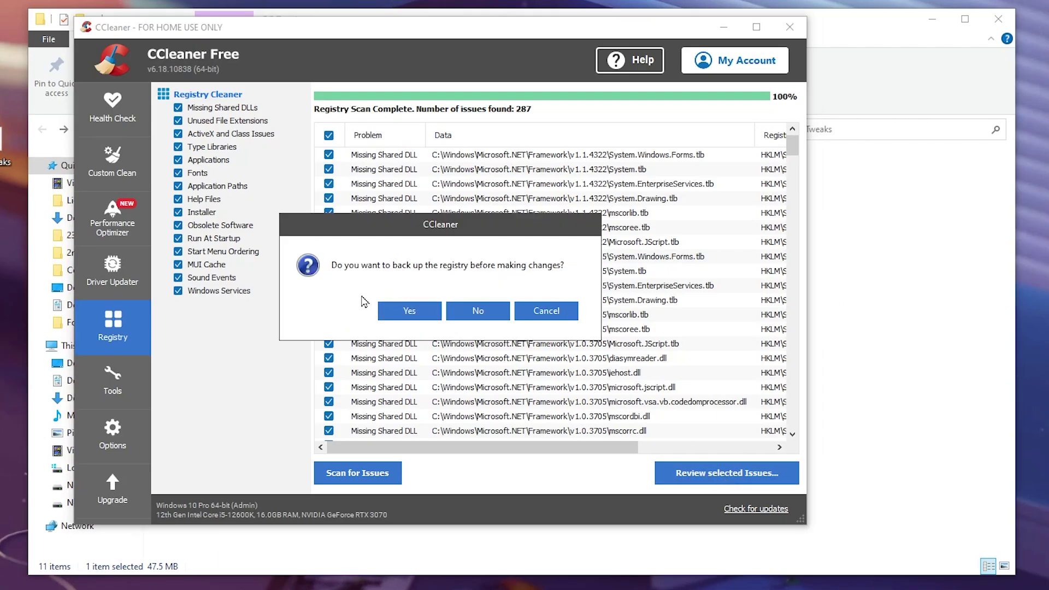
pyautogui.click(489, 311)
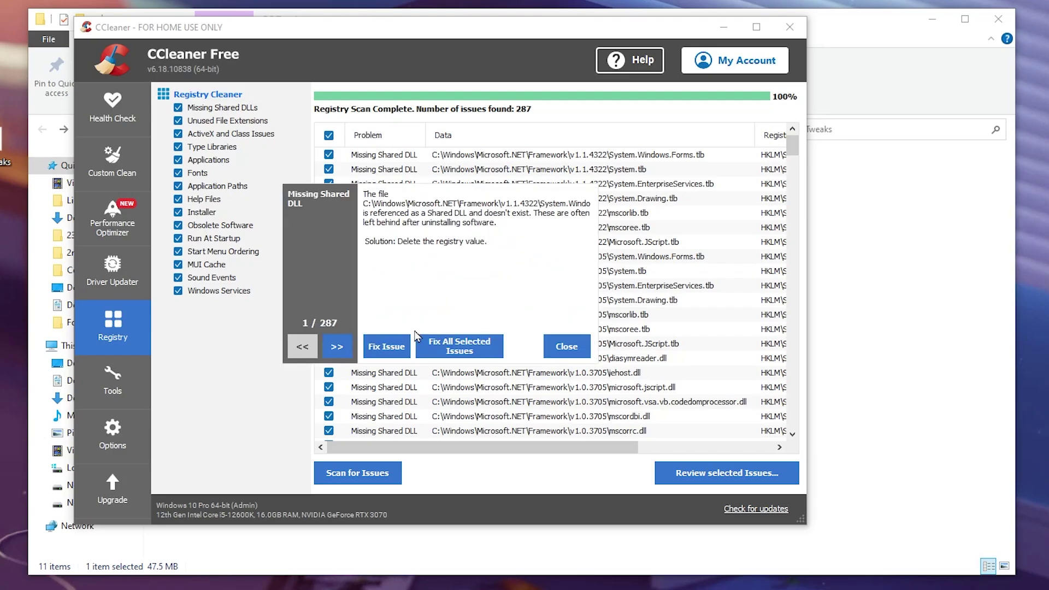
pyautogui.click(473, 351)
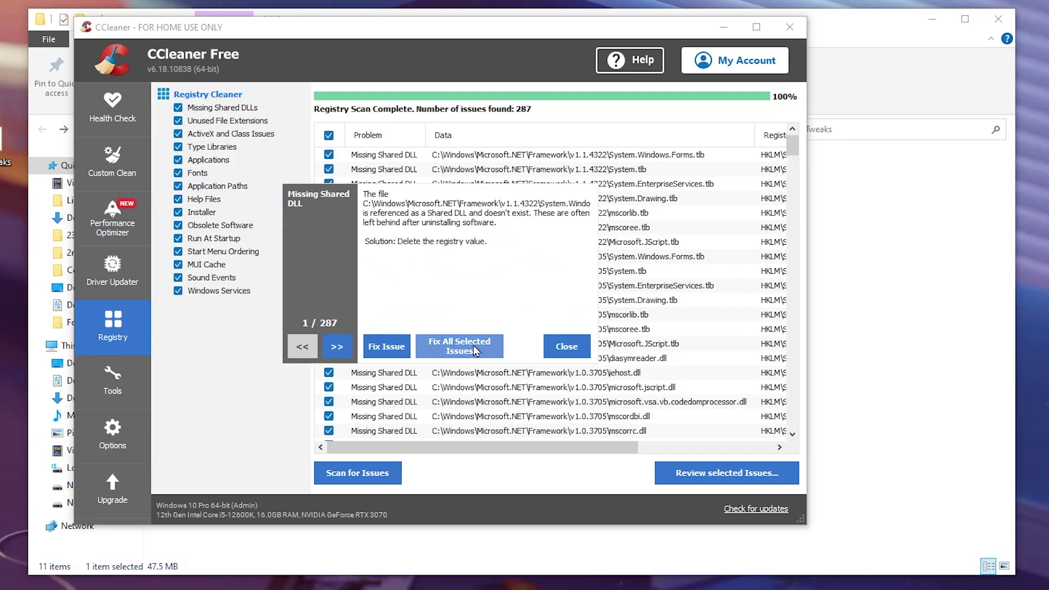
pyautogui.click(566, 350)
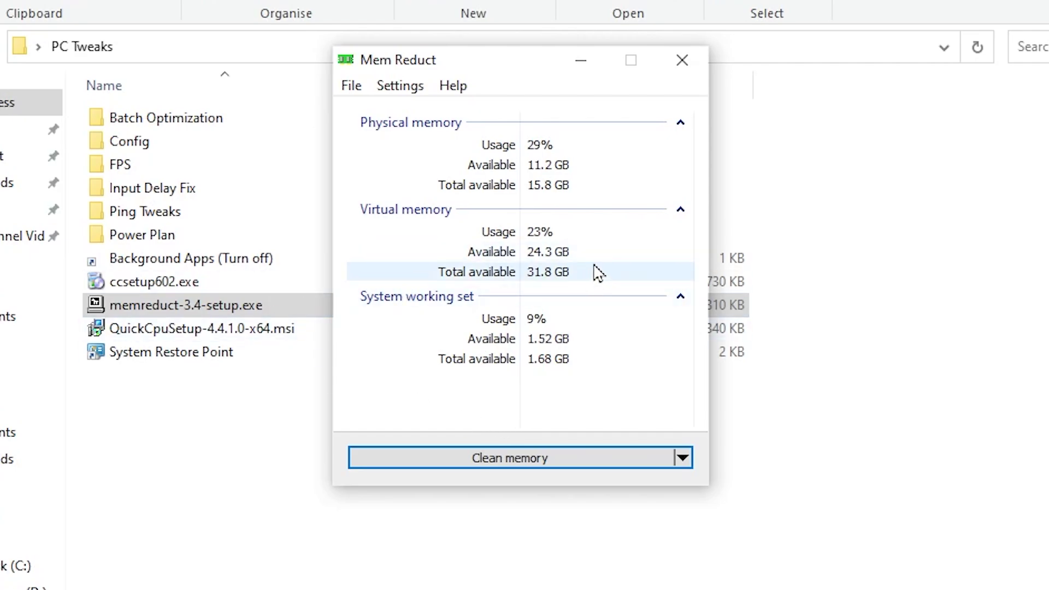
# Clean memory in Mem Reduct, dropping physical usage from 29% to 19%, then hide the window
pyautogui.moveTo(465, 71); pyautogui.dragTo(393, 134)
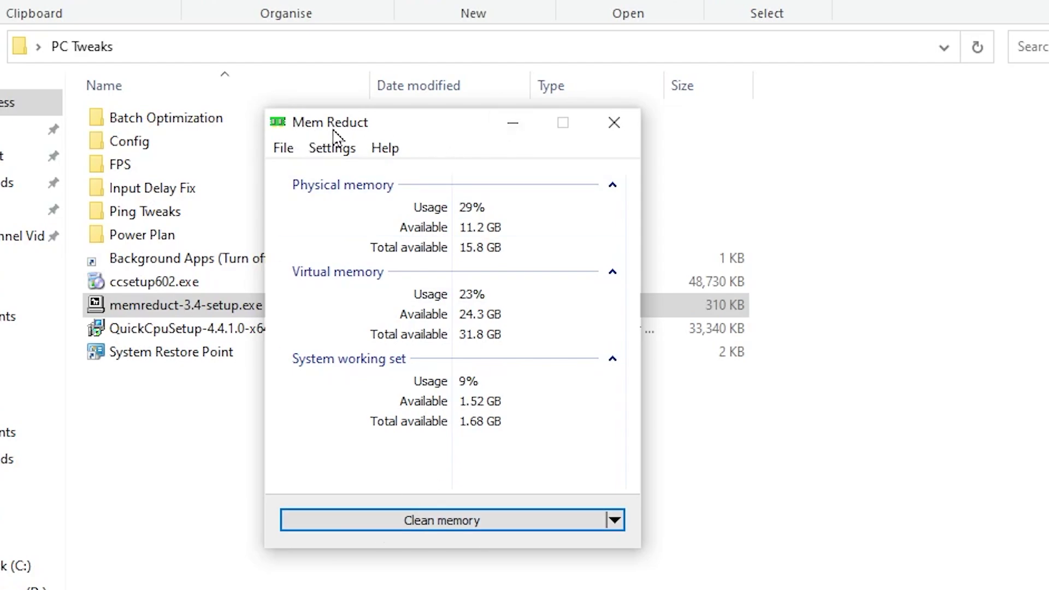
pyautogui.click(442, 521)
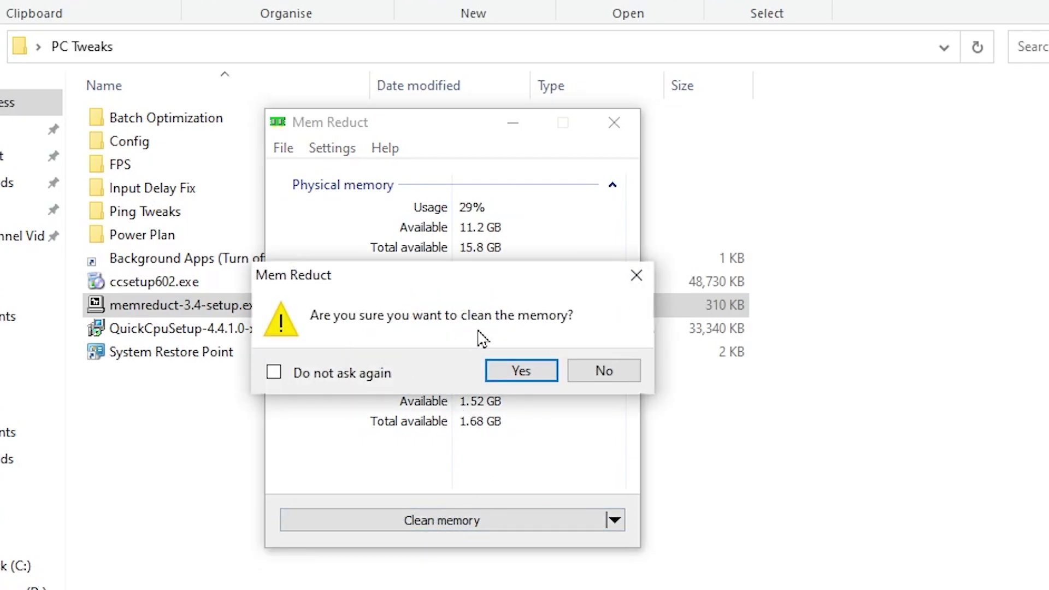
pyautogui.click(519, 376)
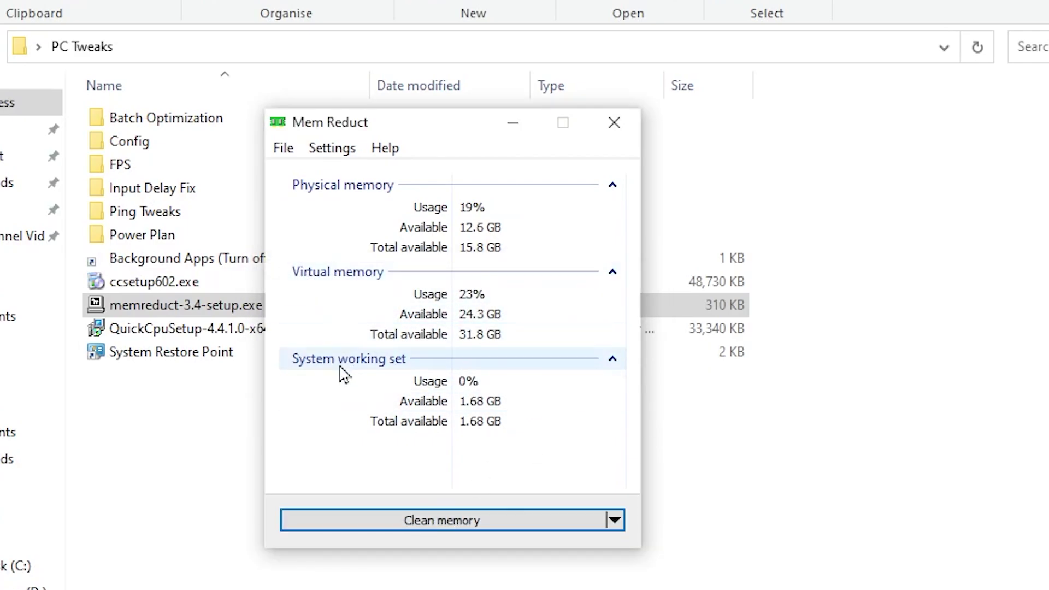
pyautogui.press('Escape')
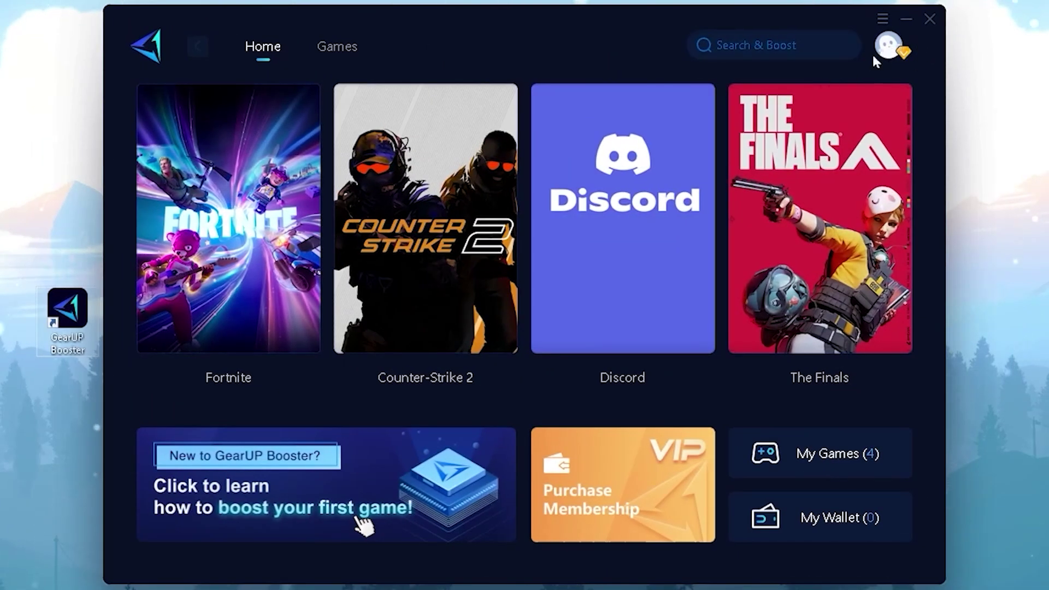
# Boost Fortnite from the Games list via a Middle East node and bring up the server region choices
pyautogui.moveTo(897, 52)
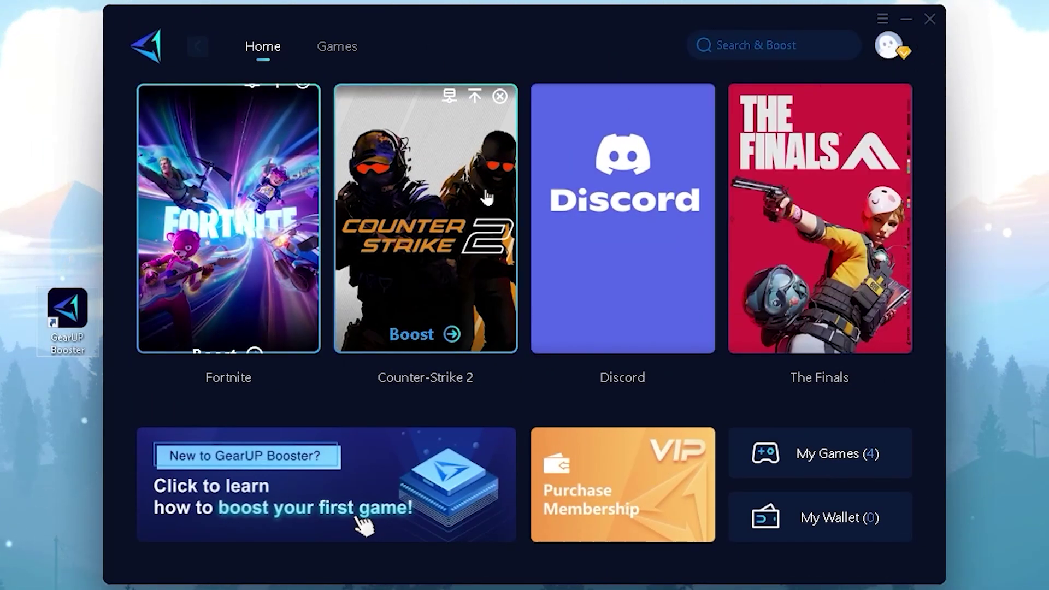
pyautogui.click(344, 51)
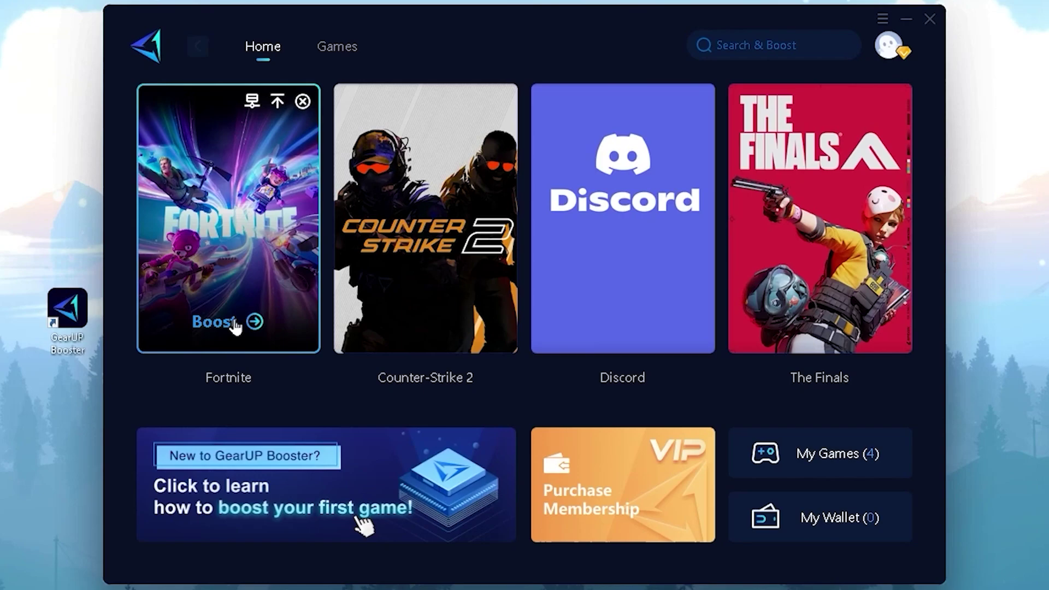
pyautogui.click(233, 322)
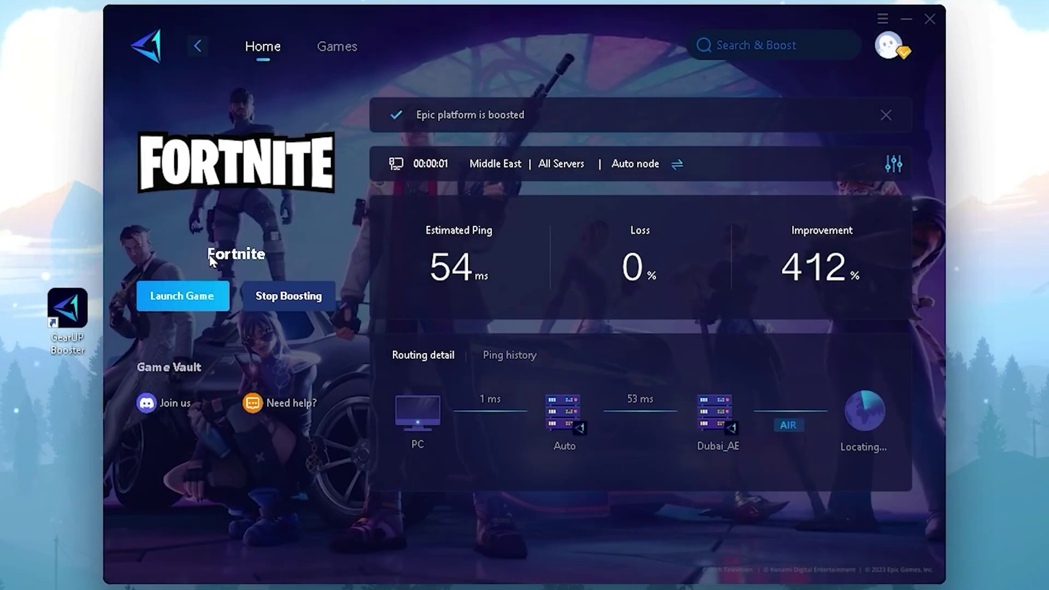
pyautogui.click(561, 163)
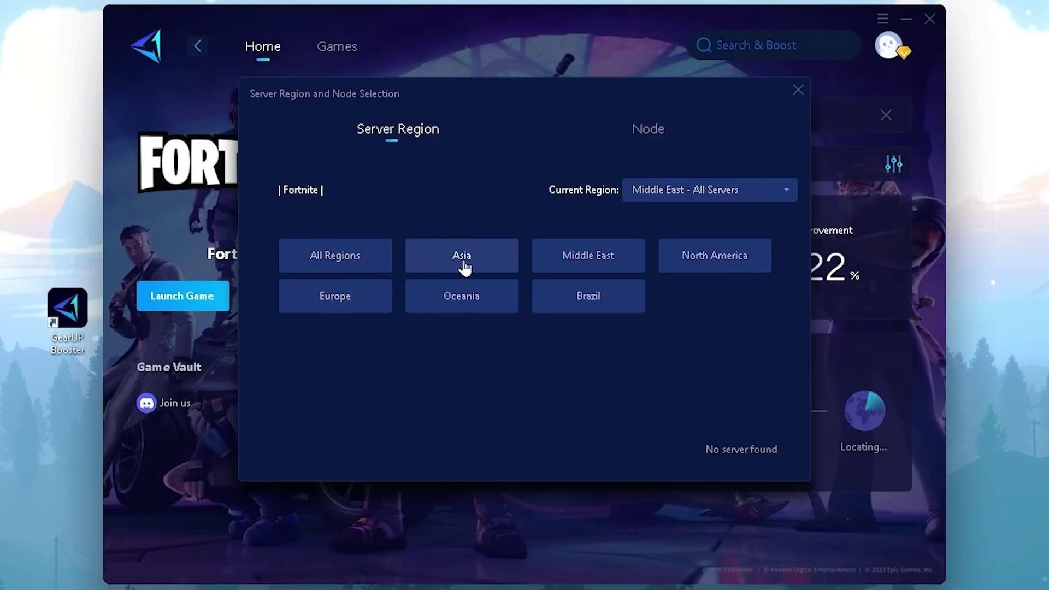